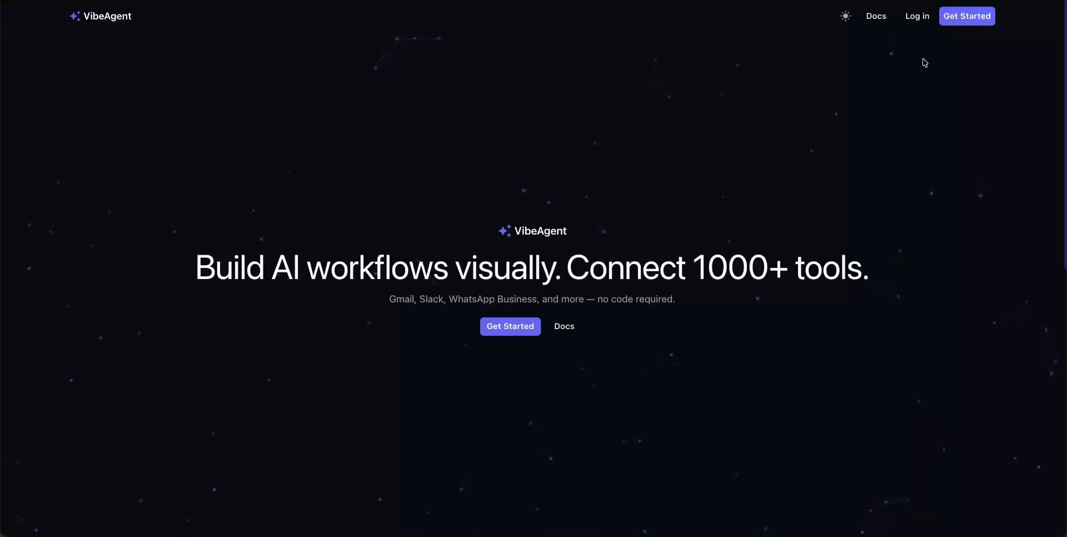
Sign in to VibeAgent with the existing Google account and allow Global Agent Studio to access its profile information.
left_click(915, 17)
left_click(482, 385)
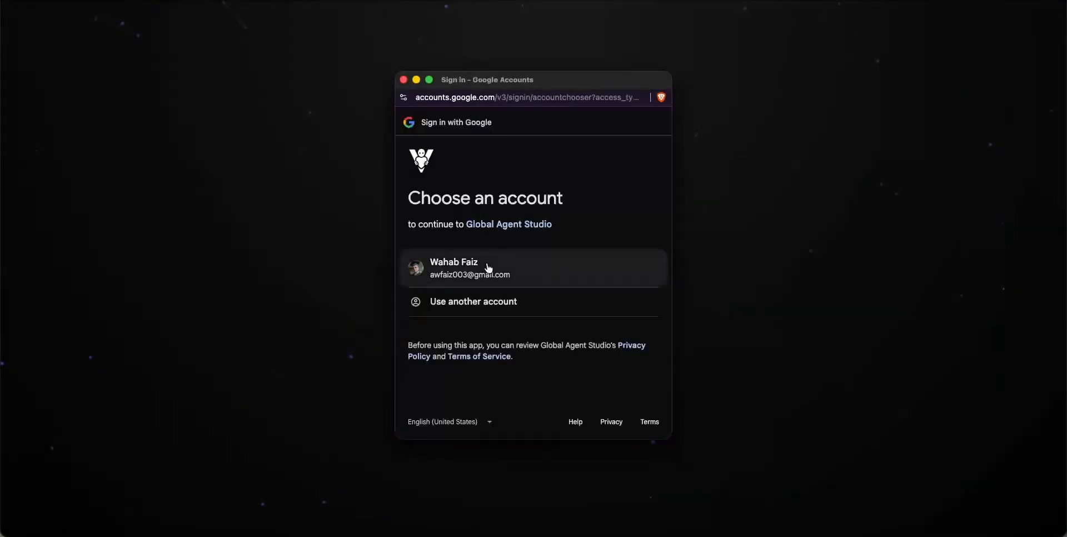
left_click(488, 270)
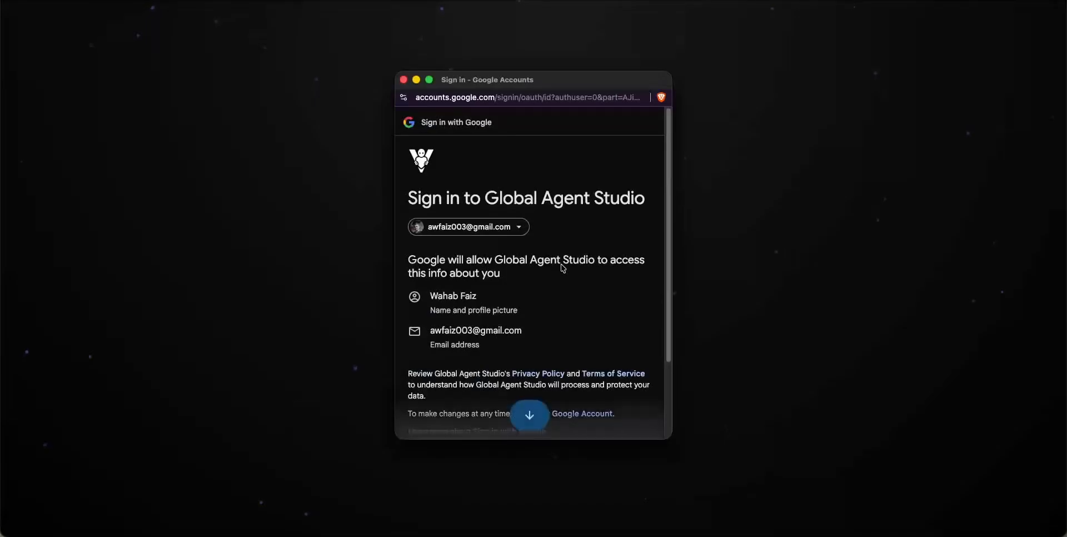
scroll(563, 270, "down", 3)
left_click(586, 377)
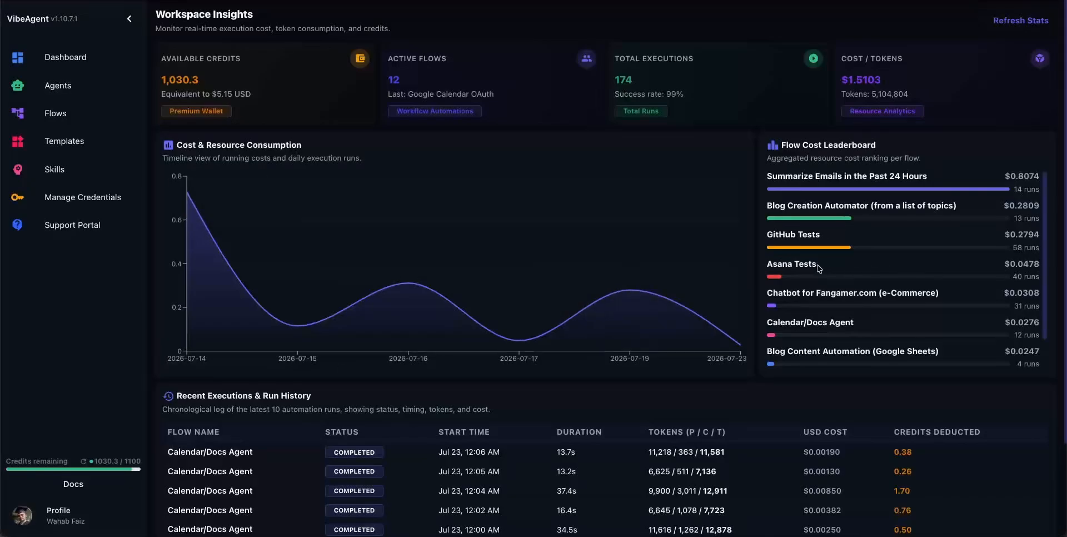
Open the Gmail Search OAuth flow for editing.
left_click(88, 117)
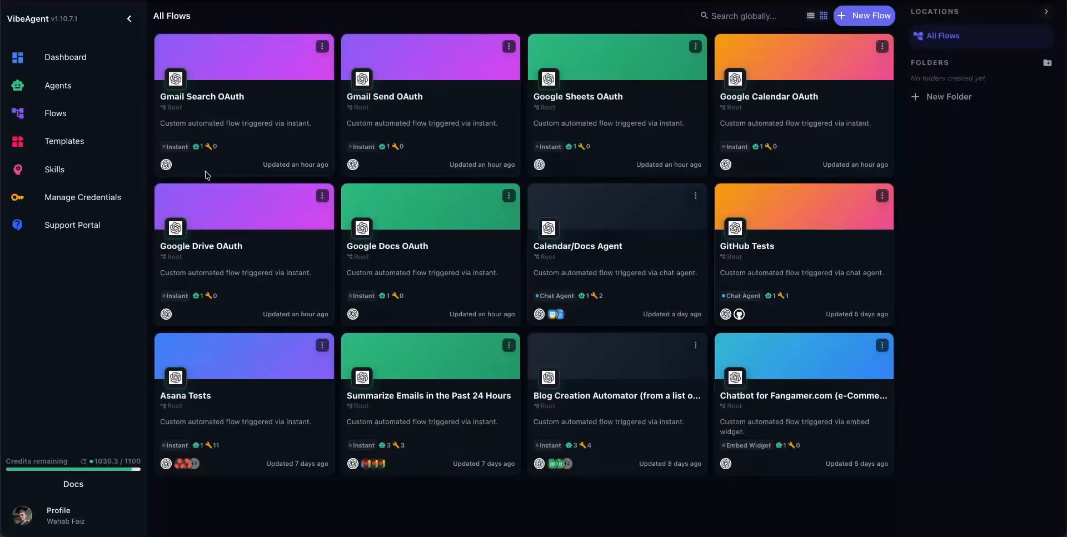
left_click(231, 105)
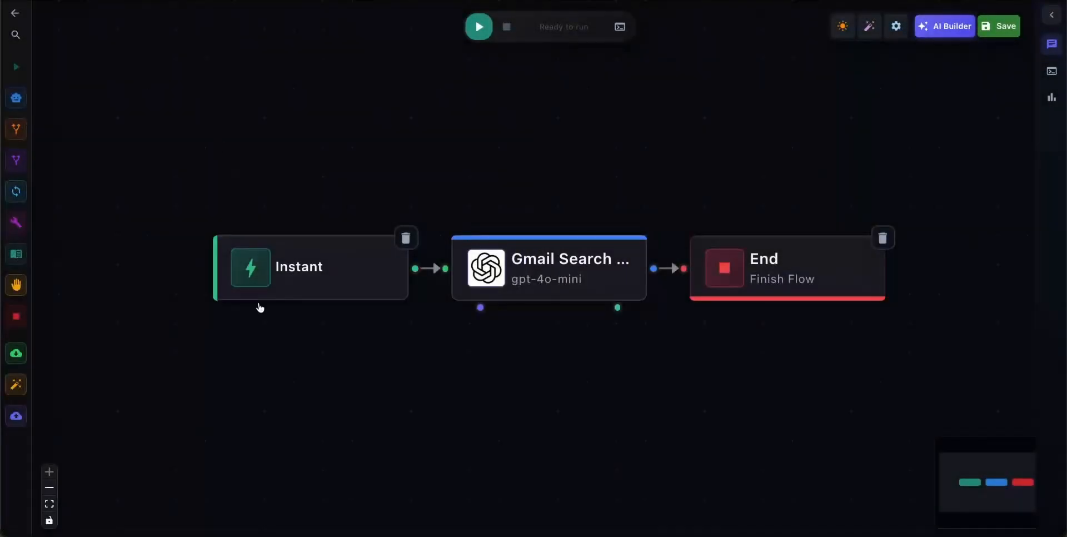
scroll(447, 373, "down", 1)
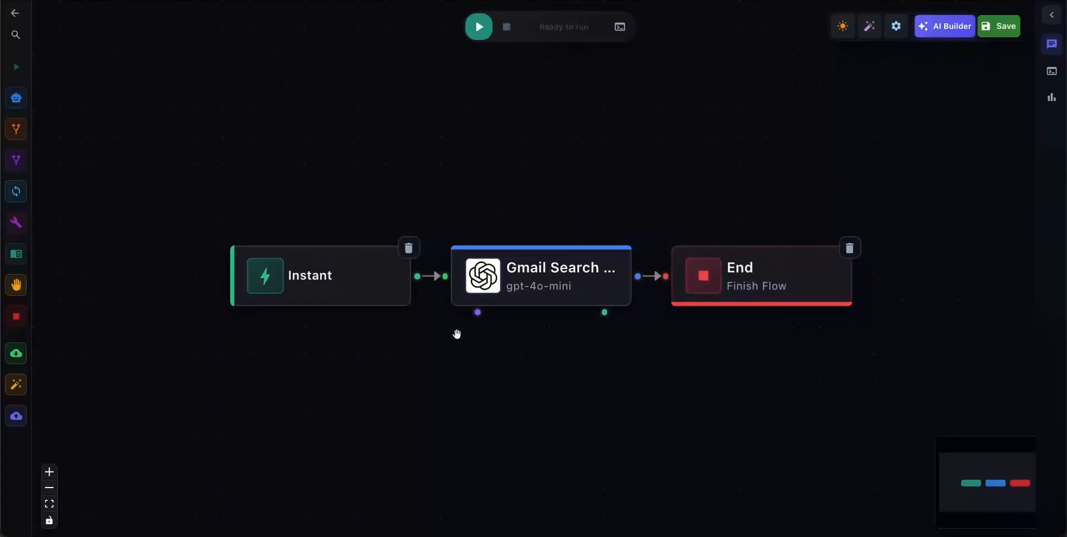
scroll(514, 363, "down", 2)
scroll(514, 362, "down", 1)
left_click_drag(515, 367, 524, 303)
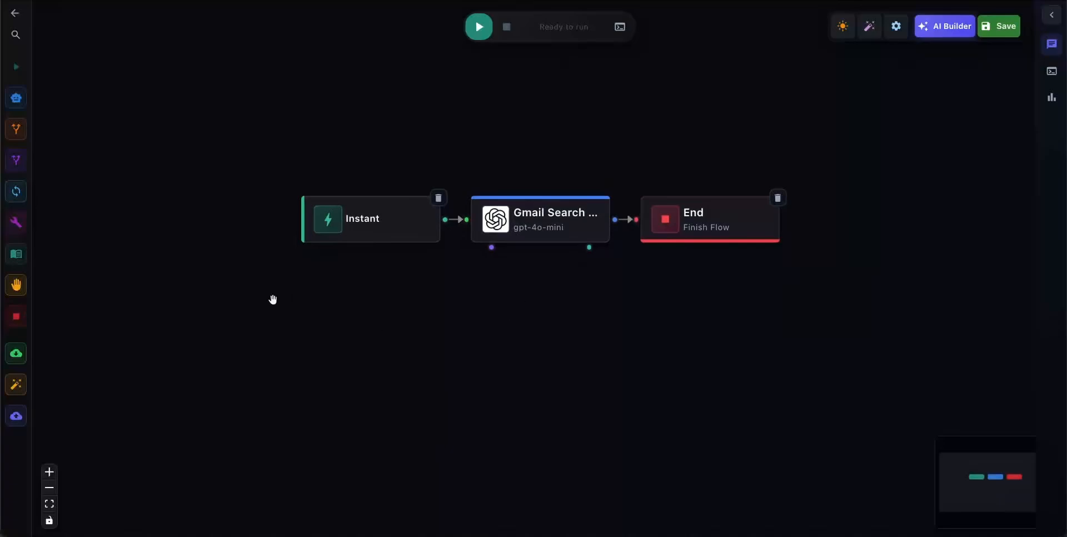
Add a tool to the flow canvas and choose Gmail Search Emails from the Gmail toolset.
mouse_move(15, 231)
left_click_drag(21, 238, 477, 317)
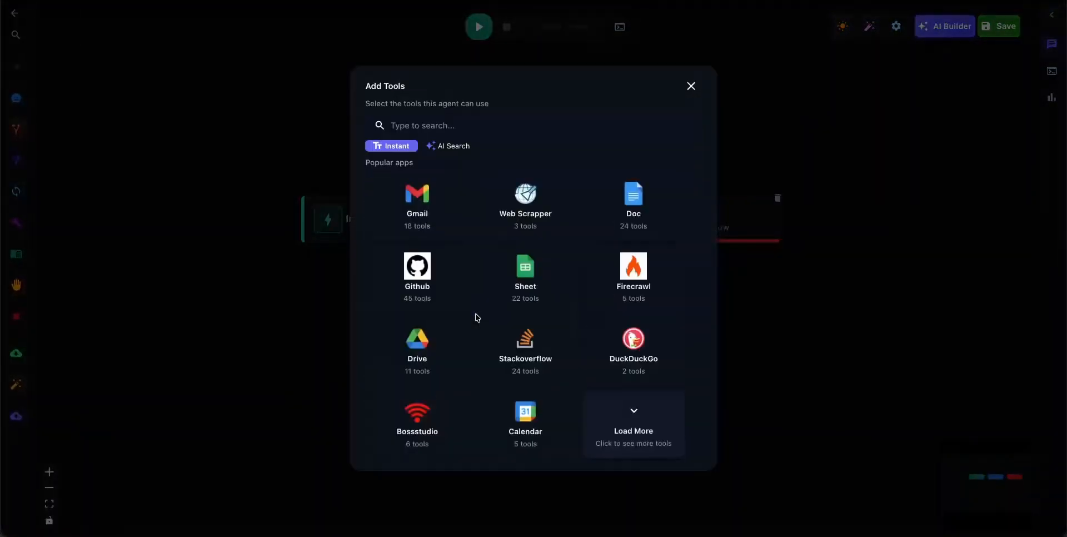
left_click(425, 209)
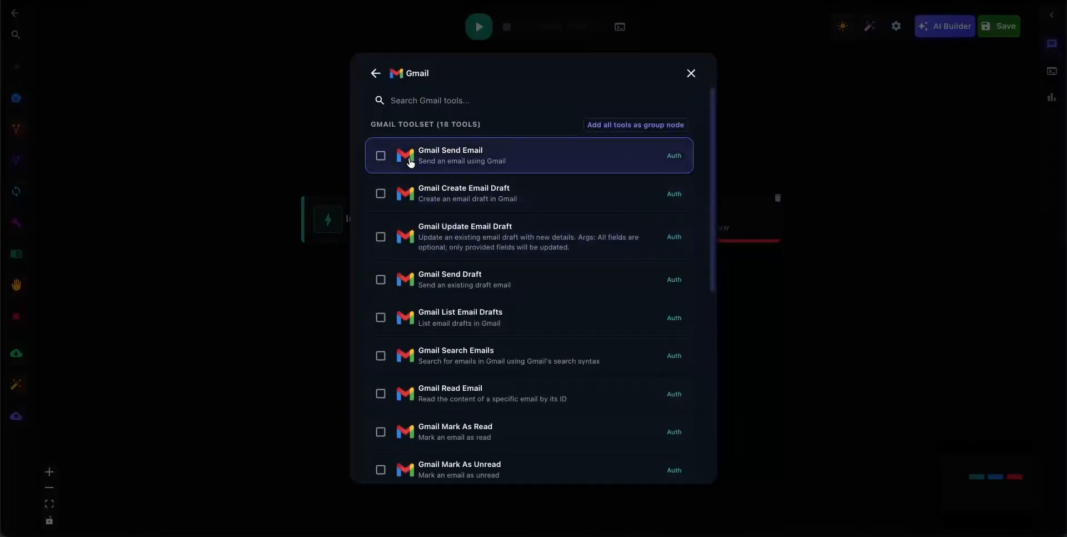
scroll(403, 327, "down", 1)
left_click(403, 327)
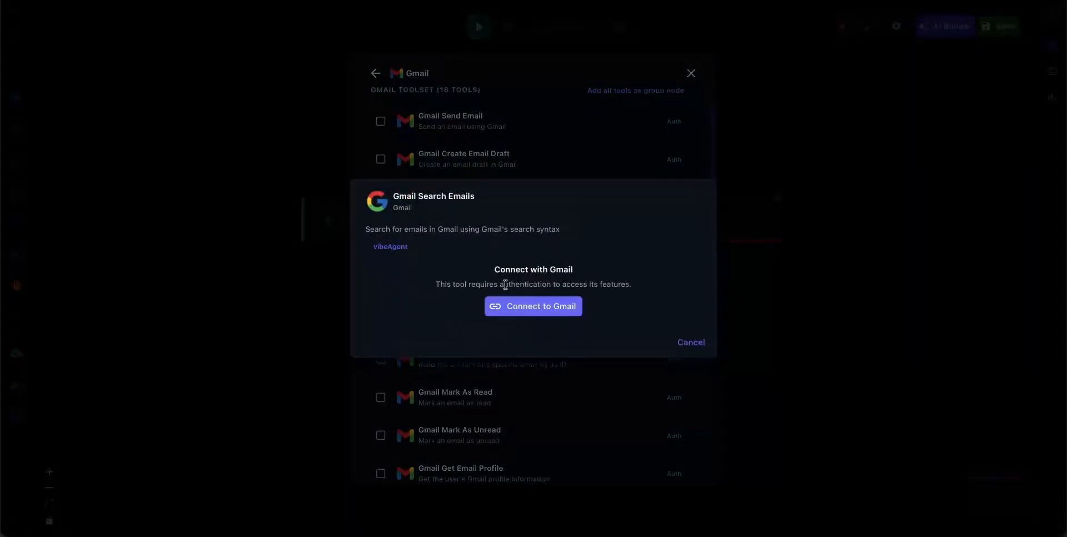
Connect the tool to Gmail with the existing Google account, proceed past the unverified-app warning, and grant access to view email messages and settings.
left_click(508, 307)
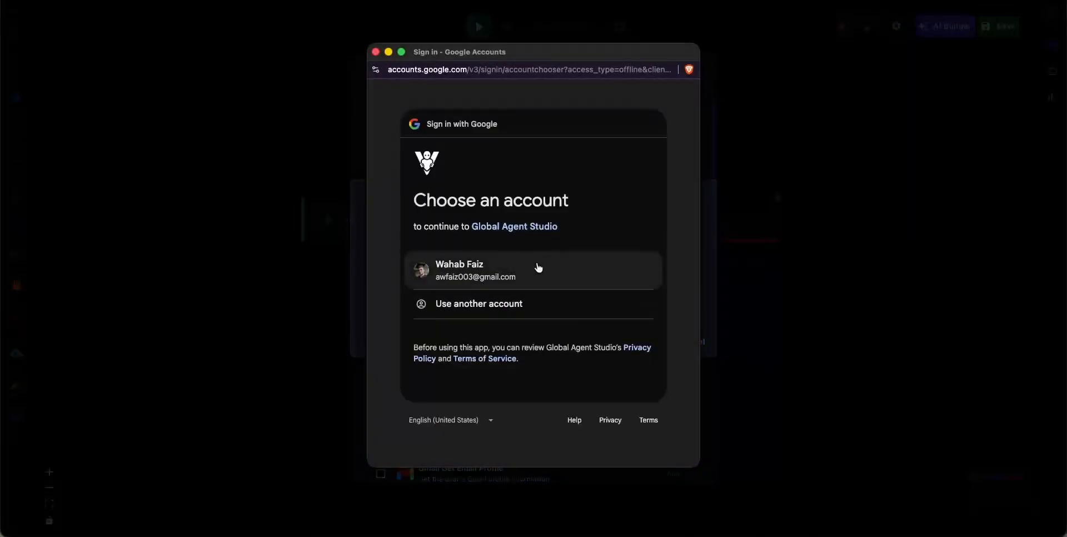
left_click(532, 270)
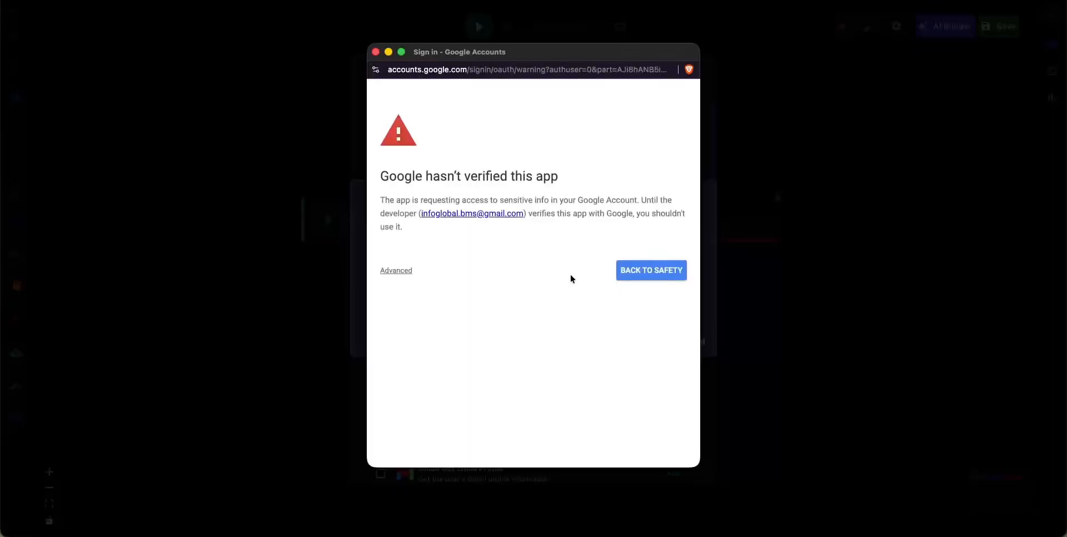
left_click(390, 270)
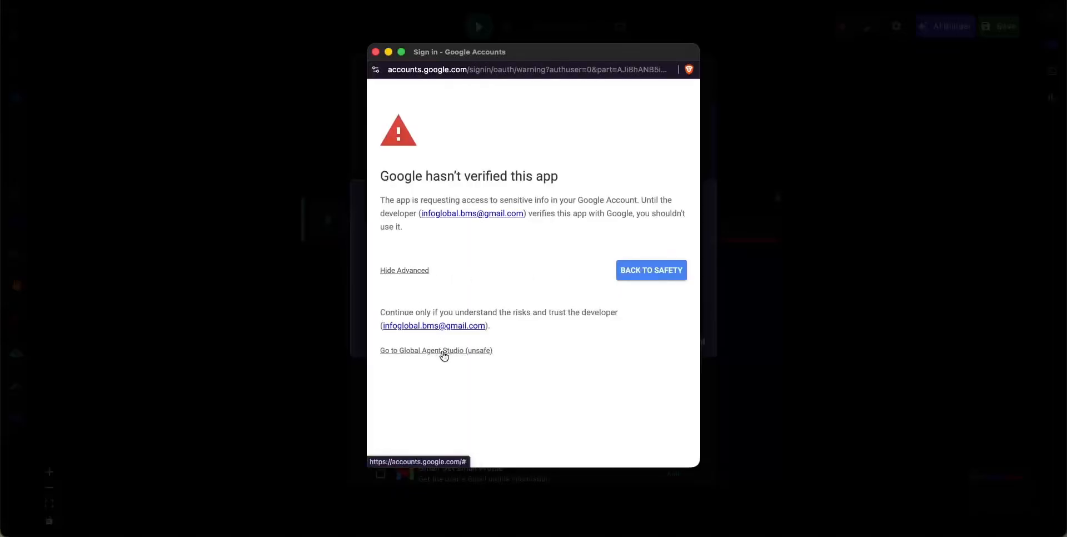
left_click(445, 351)
left_click(555, 382)
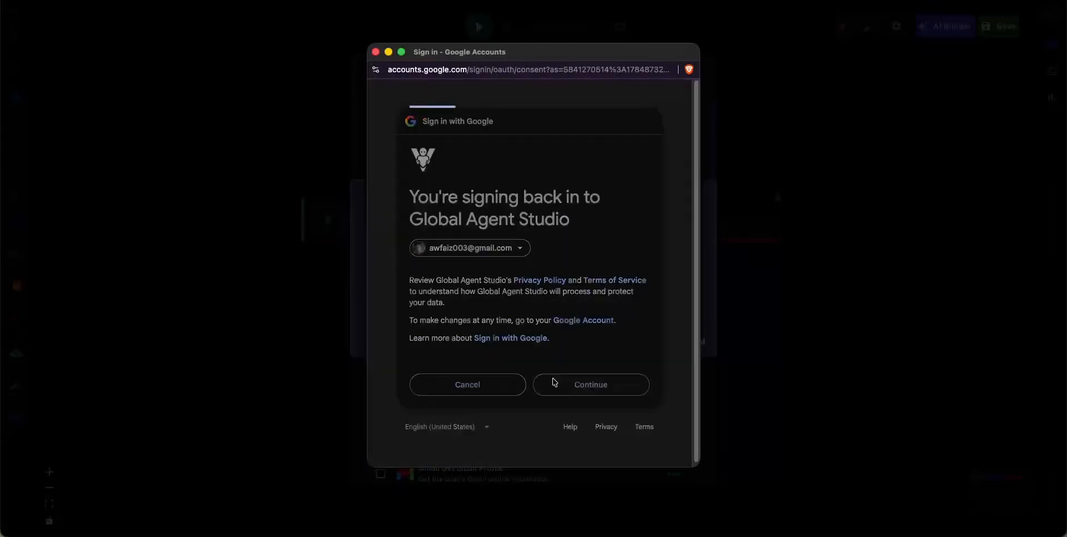
scroll(527, 365, "down", 3)
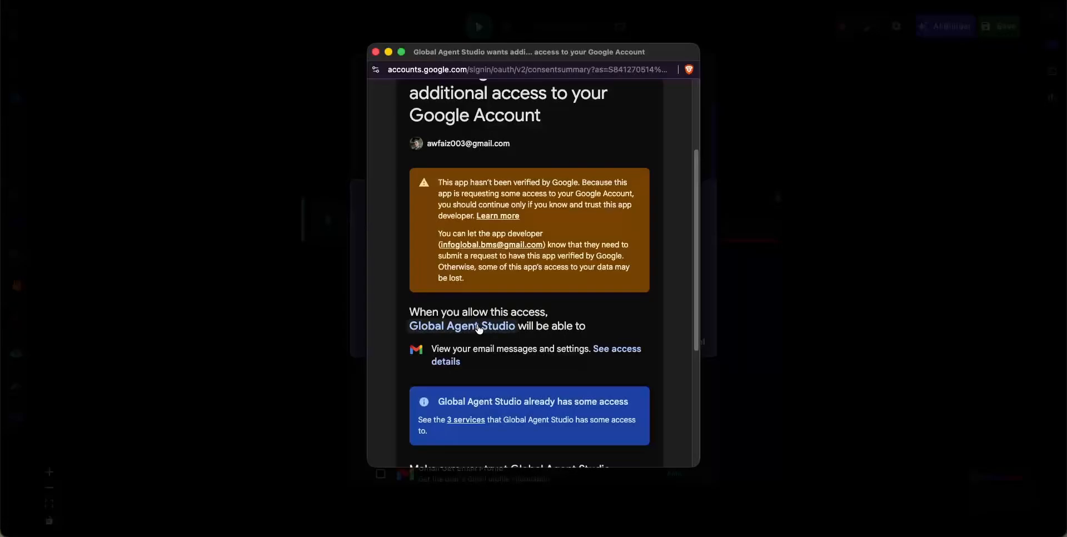
scroll(479, 329, "down", 5)
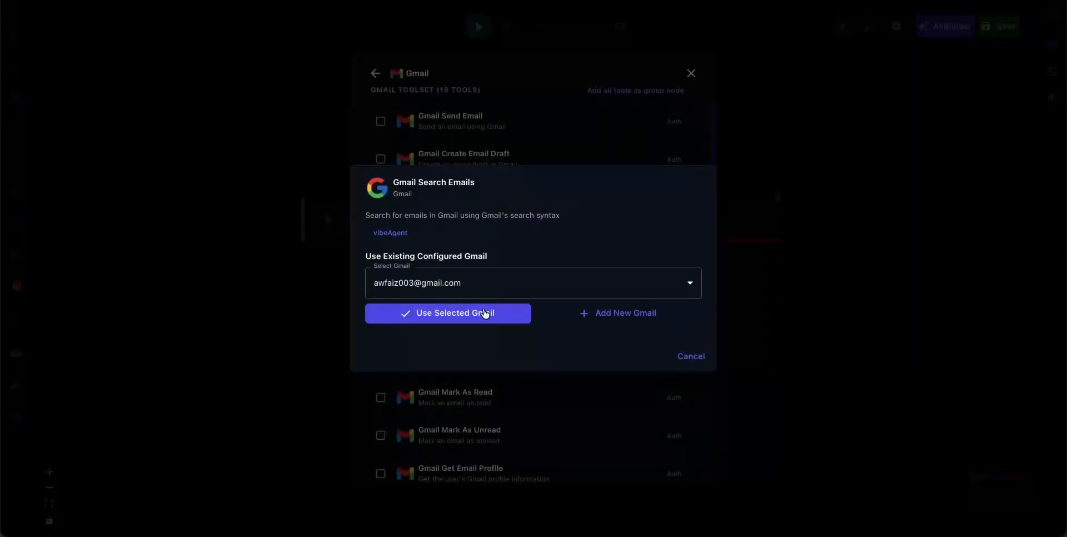
Use the connected Gmail account for Gmail Search Emails and place the tool's node beneath the agent.
left_click(485, 314)
left_click(653, 73)
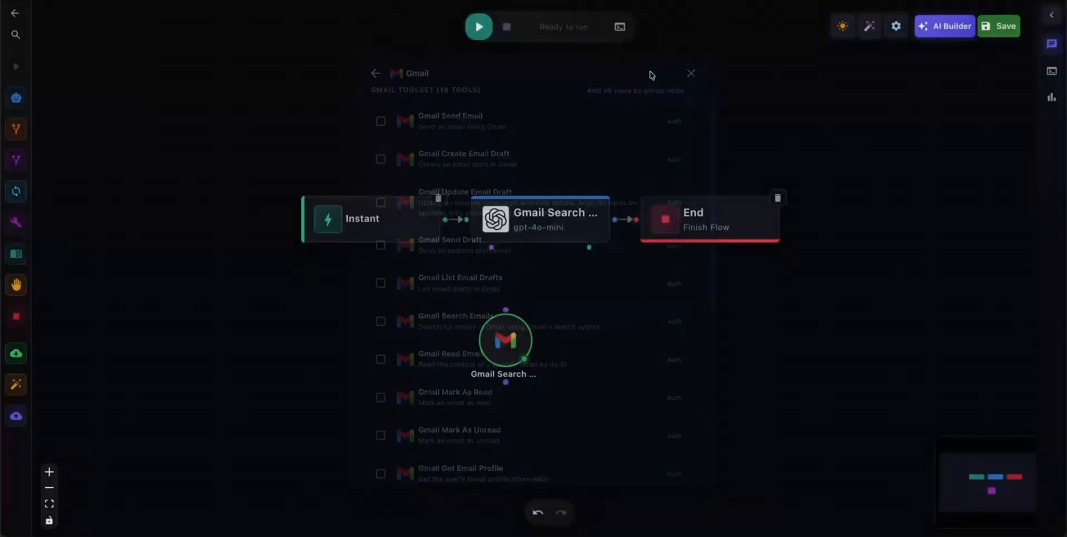
left_click_drag(500, 351, 534, 316)
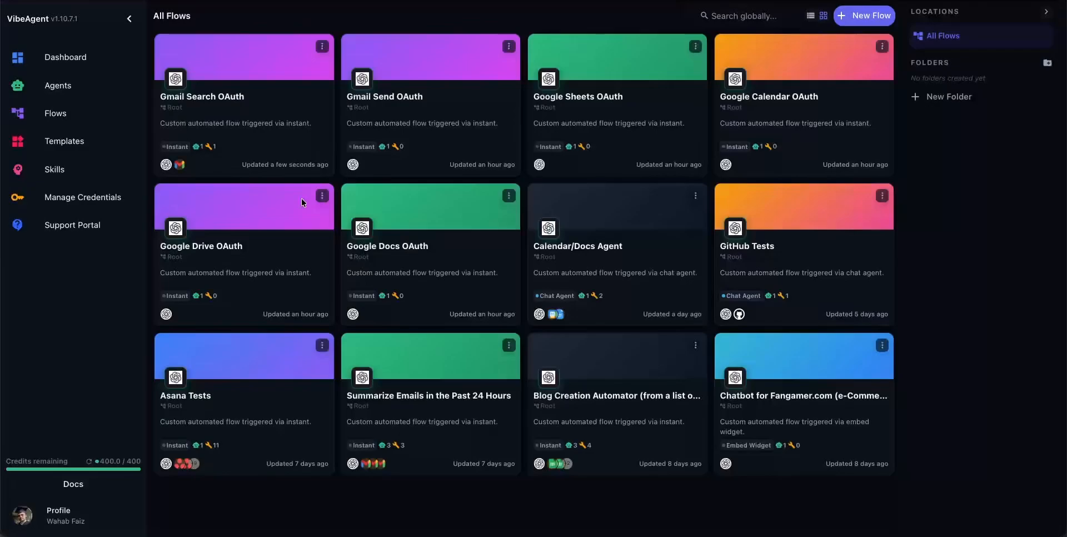
Delete the Gmail credential from the managed credentials.
left_click(83, 199)
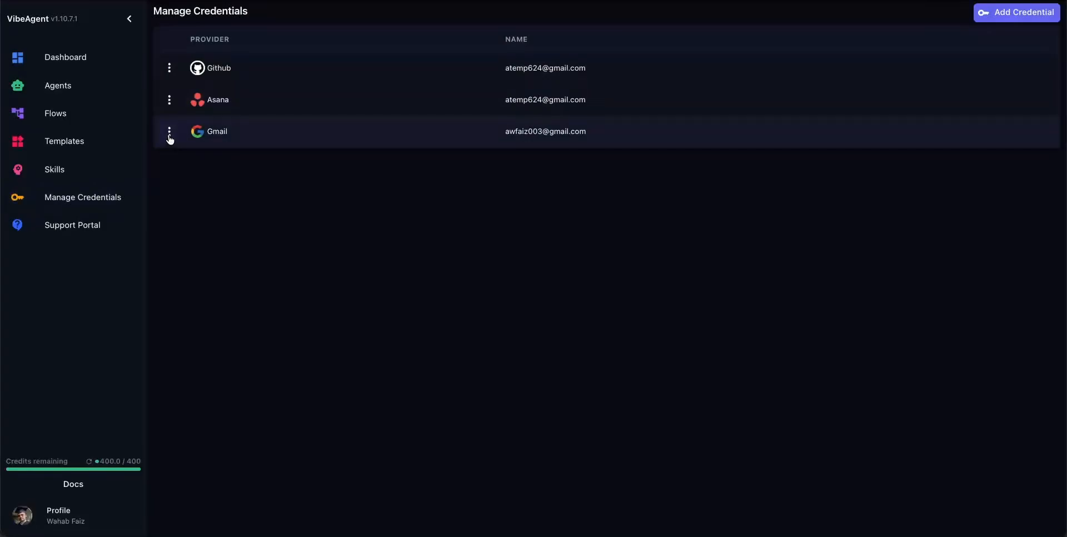
left_click(170, 136)
left_click(178, 160)
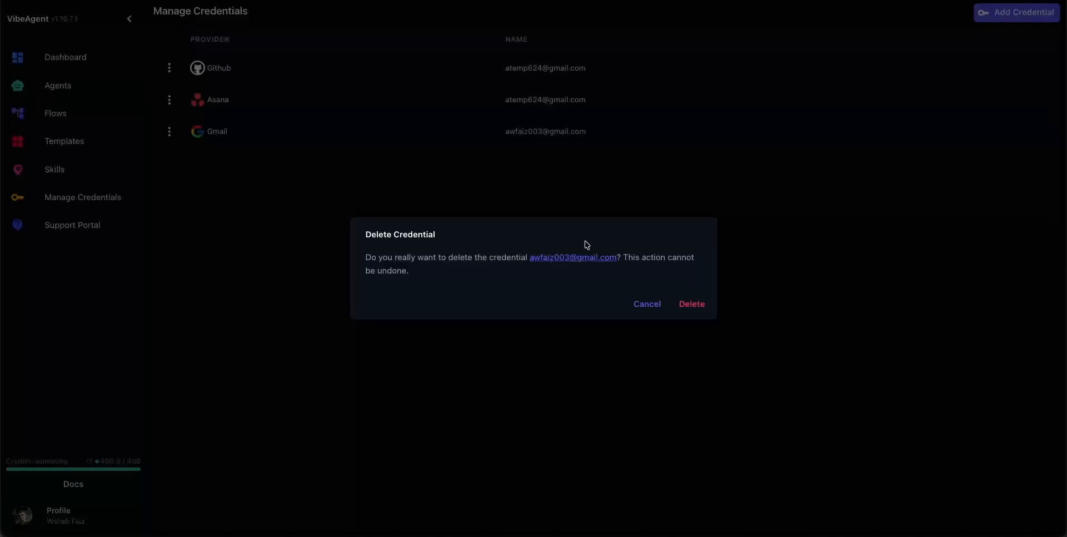
left_click(696, 307)
left_click(696, 307)
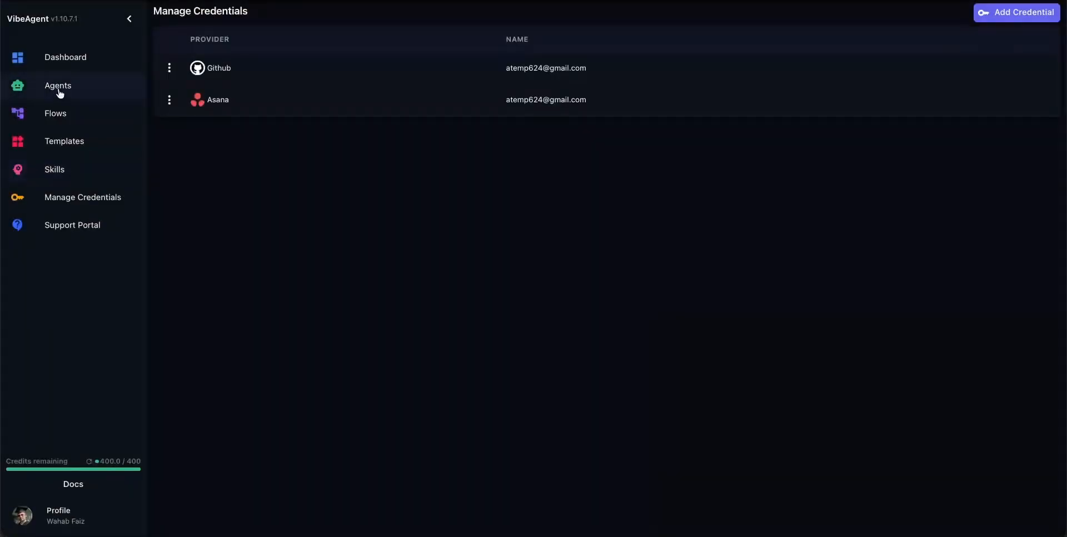
Open the Gmail Send OAuth flow and add a tool, choosing Gmail Send Email from the Gmail toolset.
left_click(68, 113)
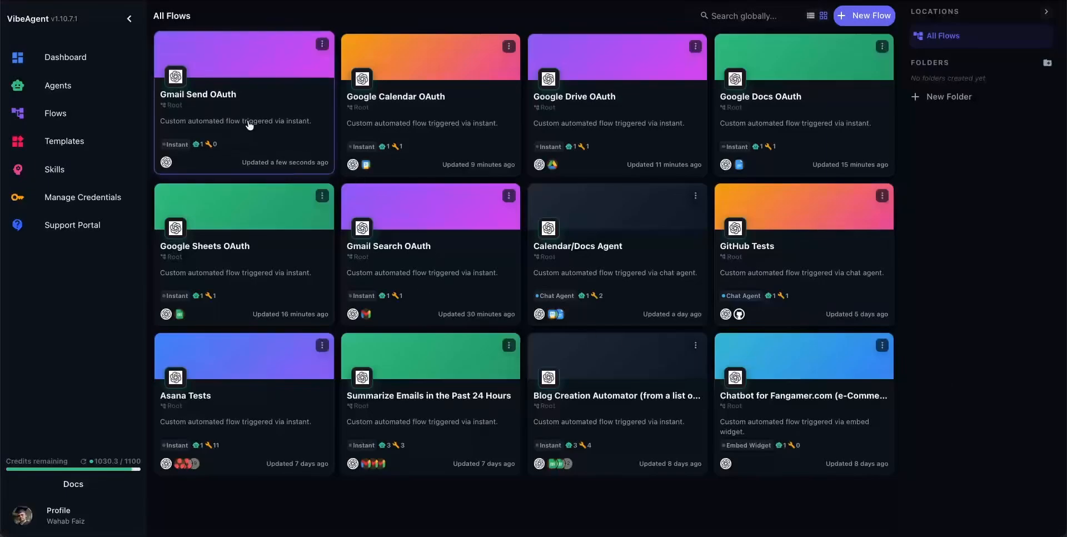
left_click(274, 129)
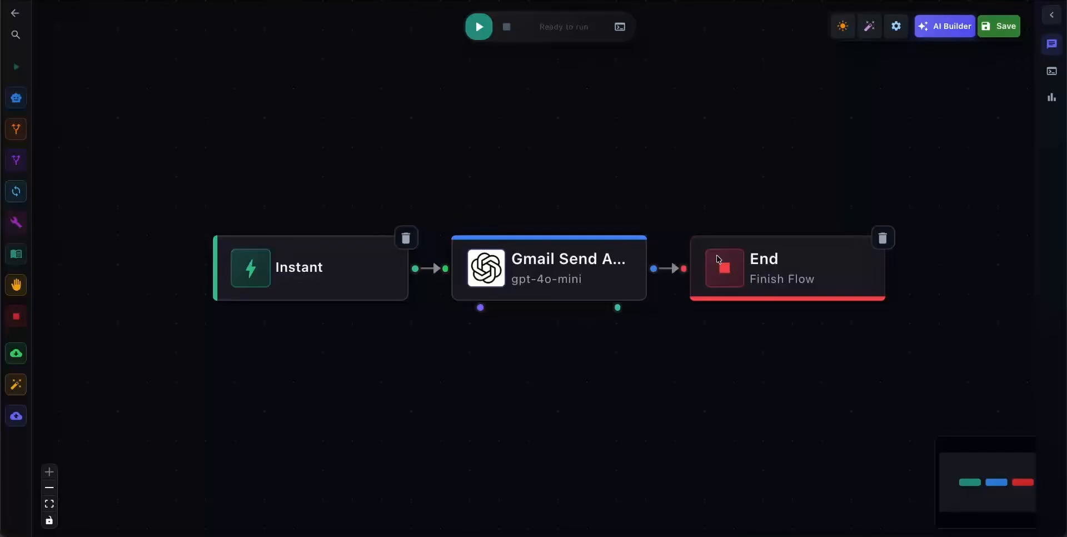
left_click(16, 222)
left_click_drag(34, 234, 528, 382)
left_click(421, 219)
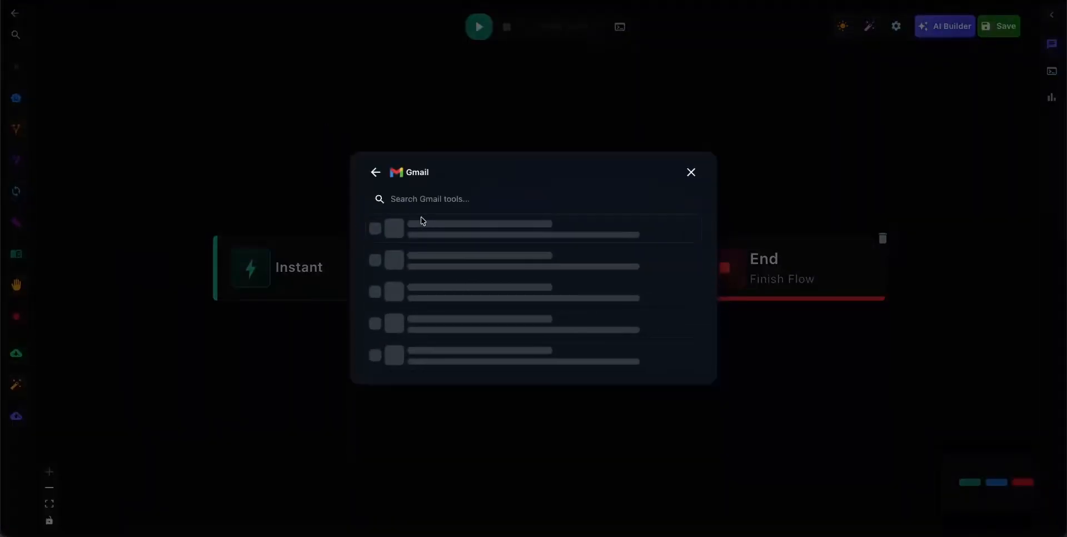
left_click(461, 158)
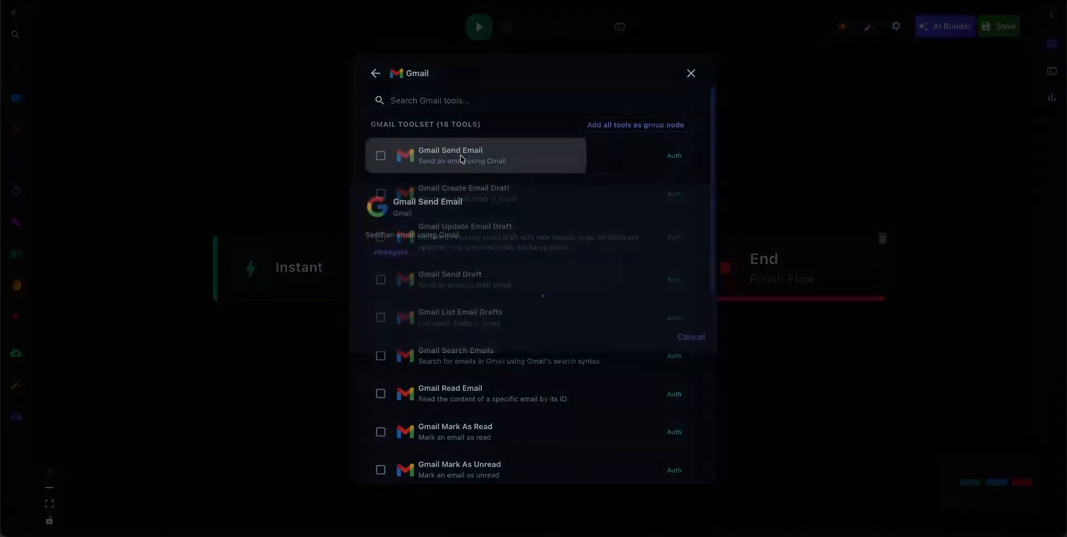
Connect Gmail Send Email to the existing Google account, continuing past the unverified-app warning and the Global Agent Studio sign-in.
left_click(536, 305)
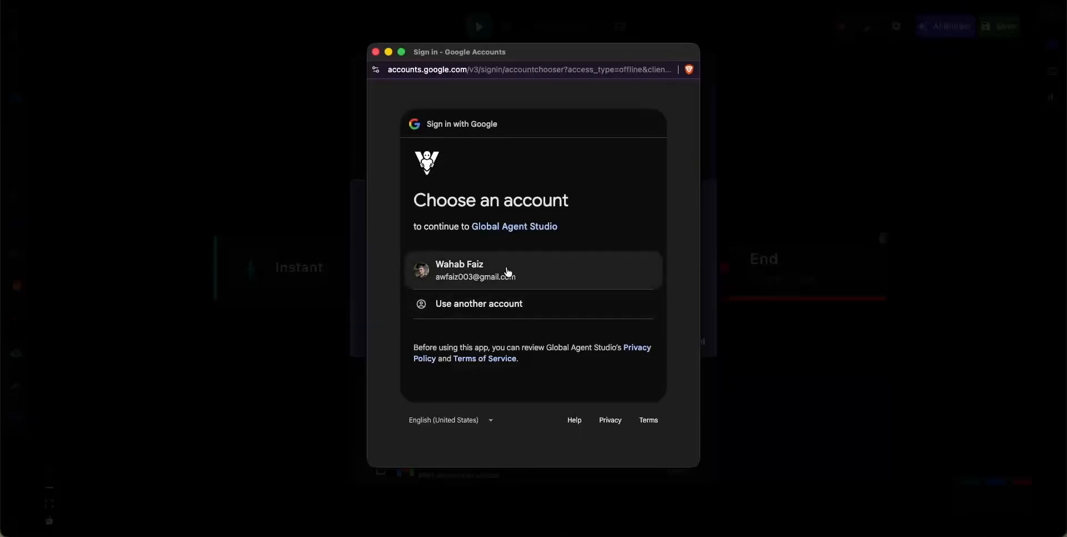
left_click(507, 271)
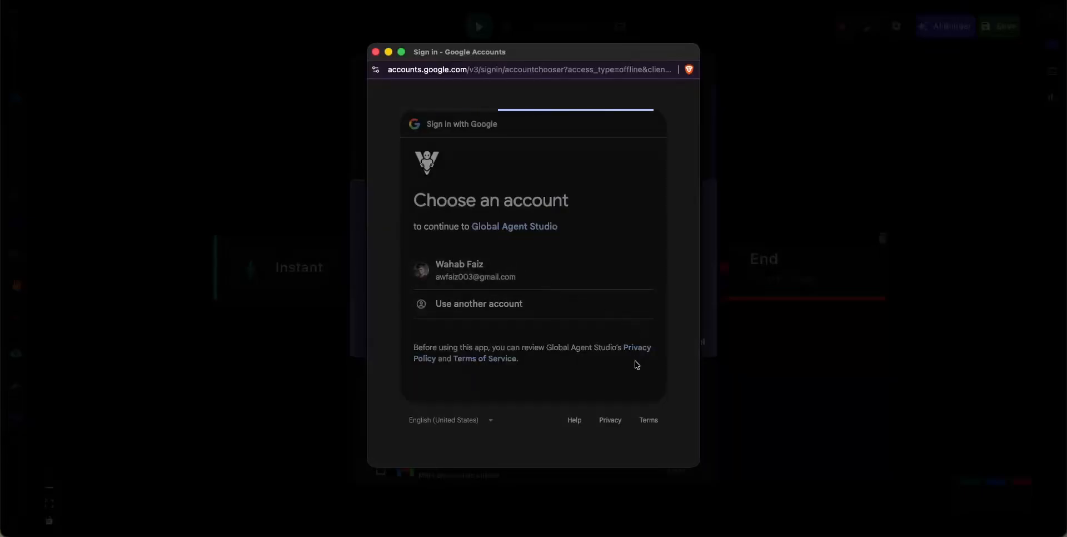
left_click(403, 271)
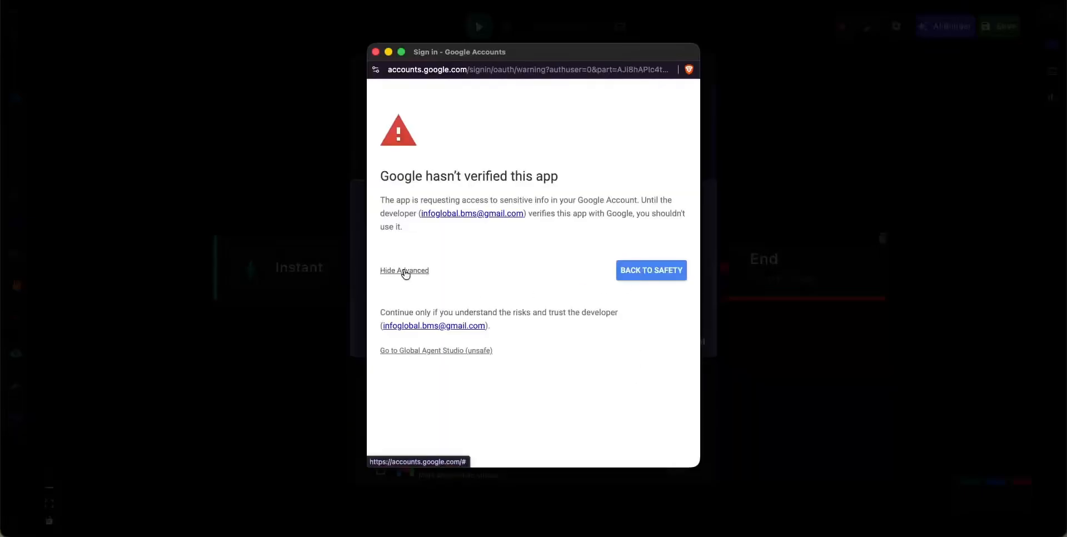
left_click(443, 351)
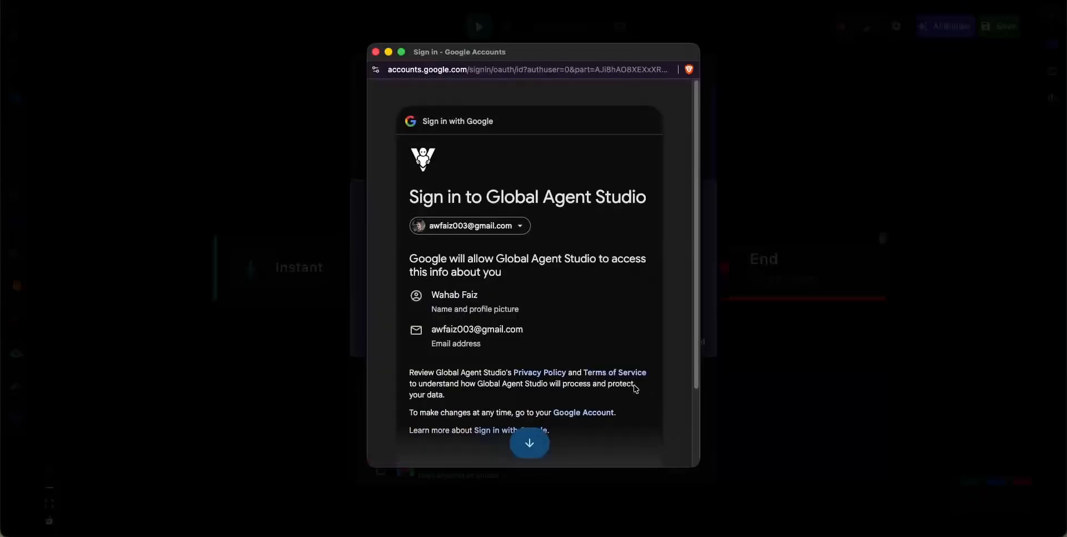
scroll(637, 389, "down", 3)
left_click(617, 383)
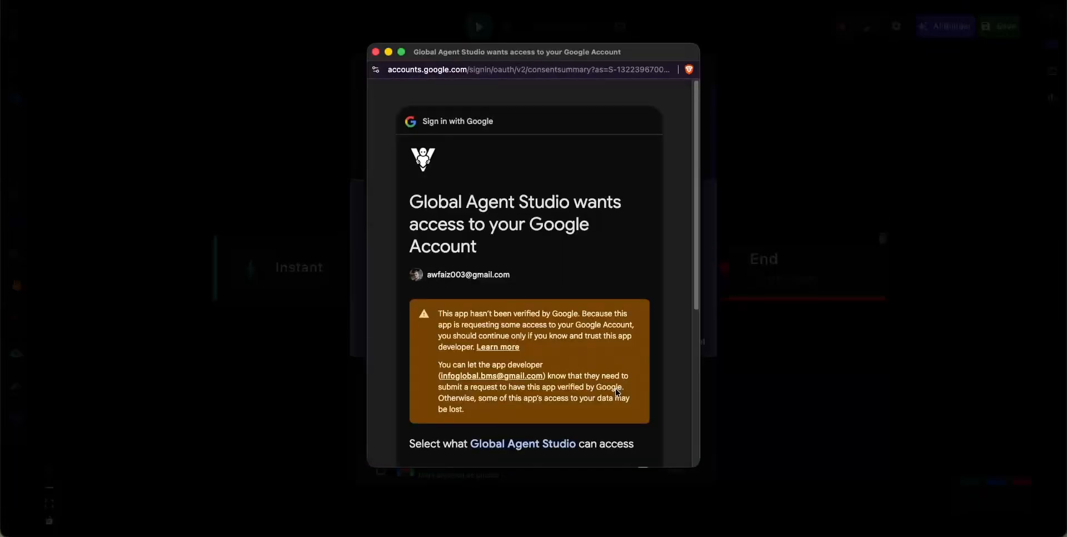
Grant Global Agent Studio the permission to send email on the account's behalf.
scroll(617, 391, "down", 5)
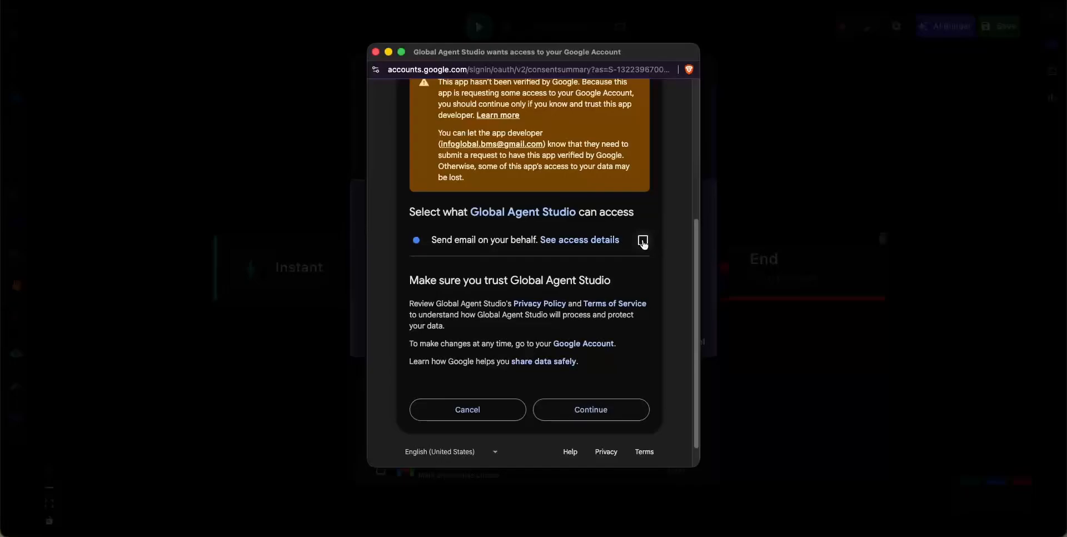
left_click_drag(573, 51, 591, 62)
left_click(662, 250)
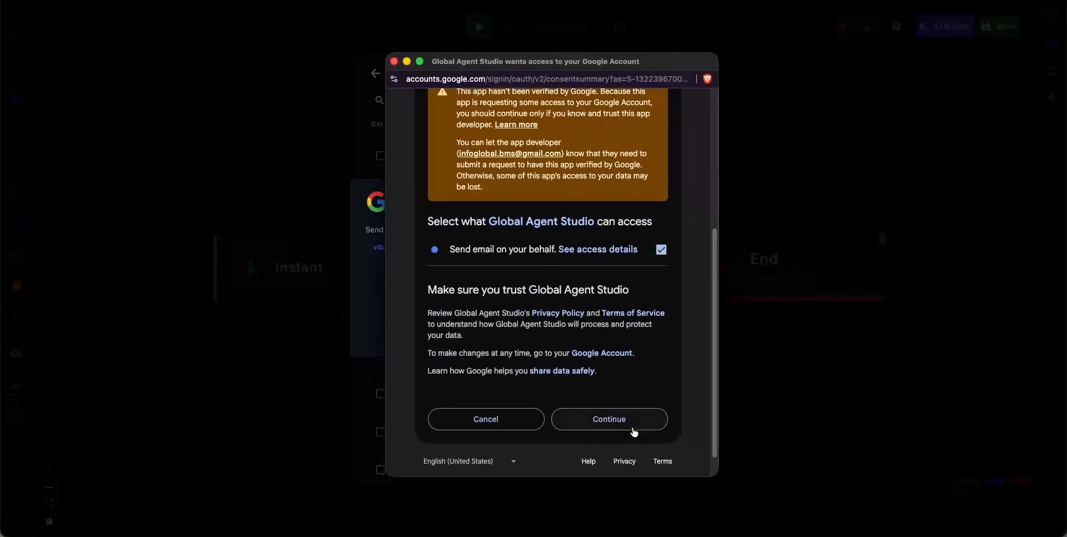
left_click(632, 426)
left_click(633, 427)
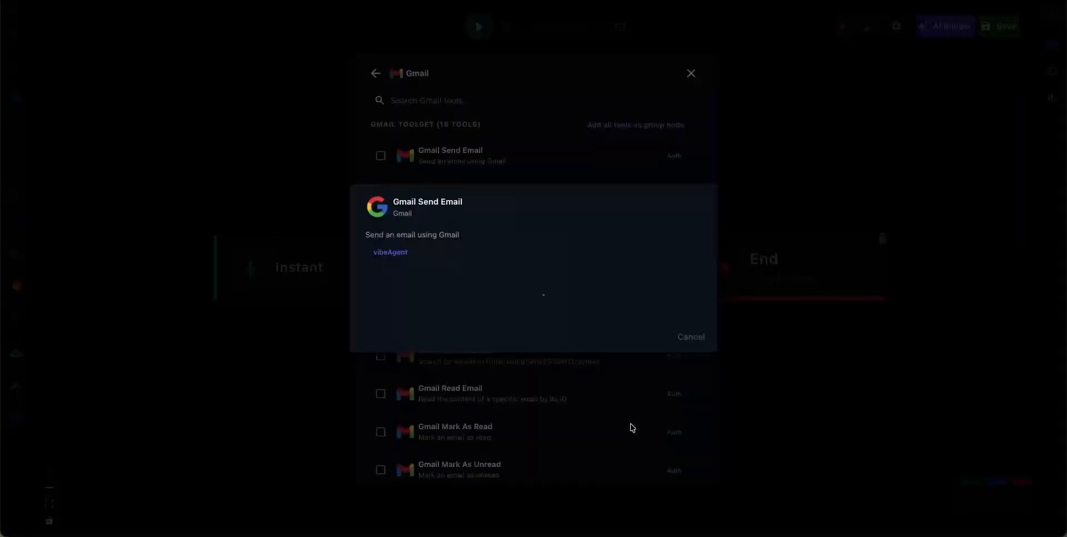
Use the connected Gmail account for Gmail Send Email and link the tool's node to the Gmail Send agent.
left_click(410, 314)
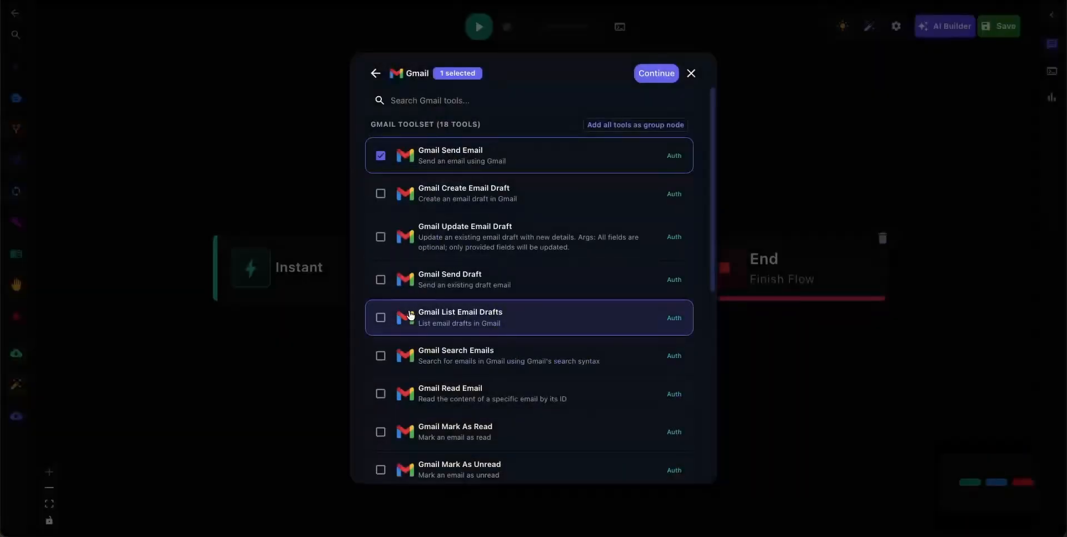
left_click(657, 74)
left_click_drag(603, 433, 473, 303)
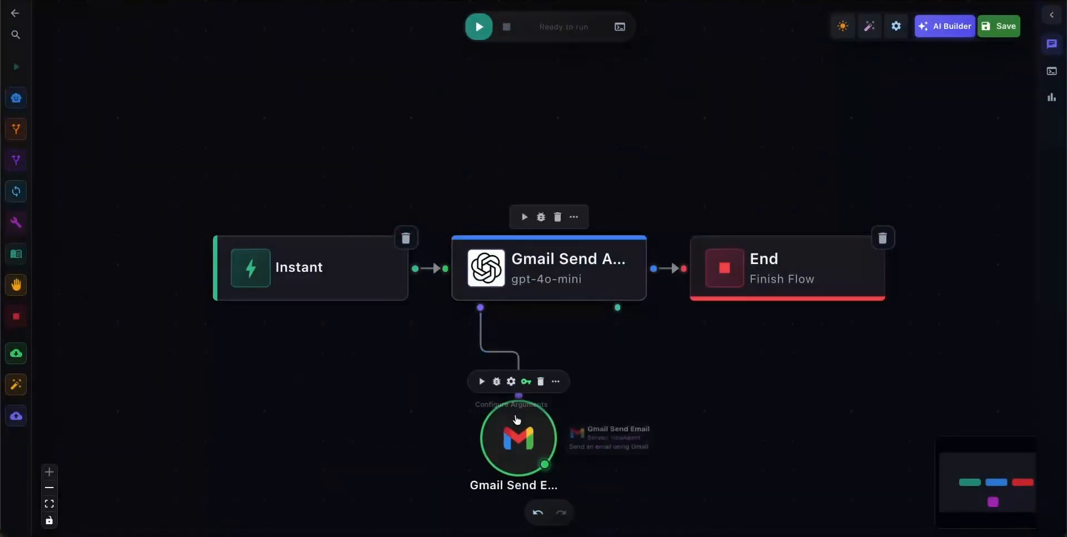
Move the Gmail Send Email node closer to its agent, then save the flow and return to the flow list.
left_click_drag(551, 439, 569, 402)
left_click(990, 39)
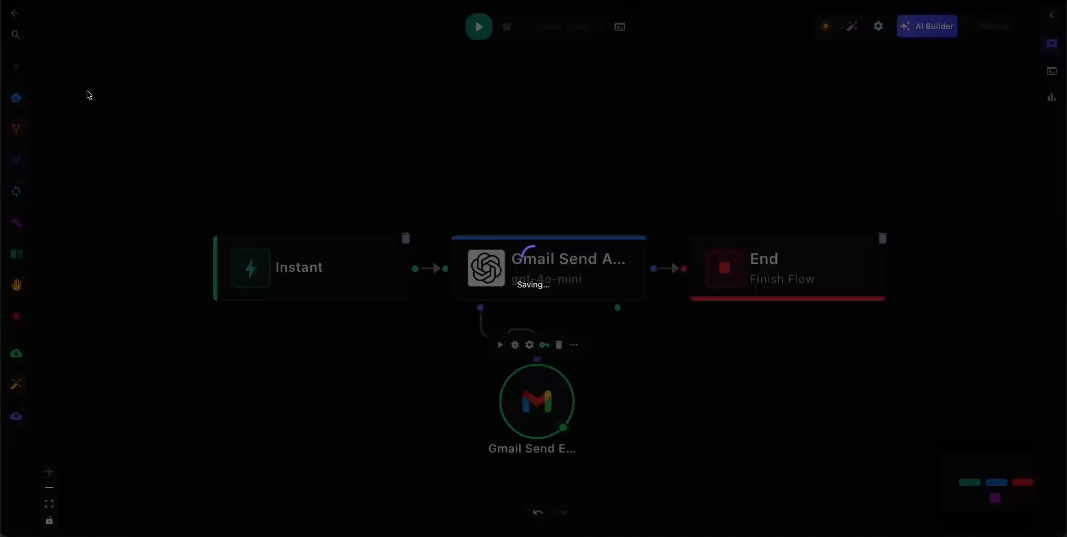
left_click(19, 20)
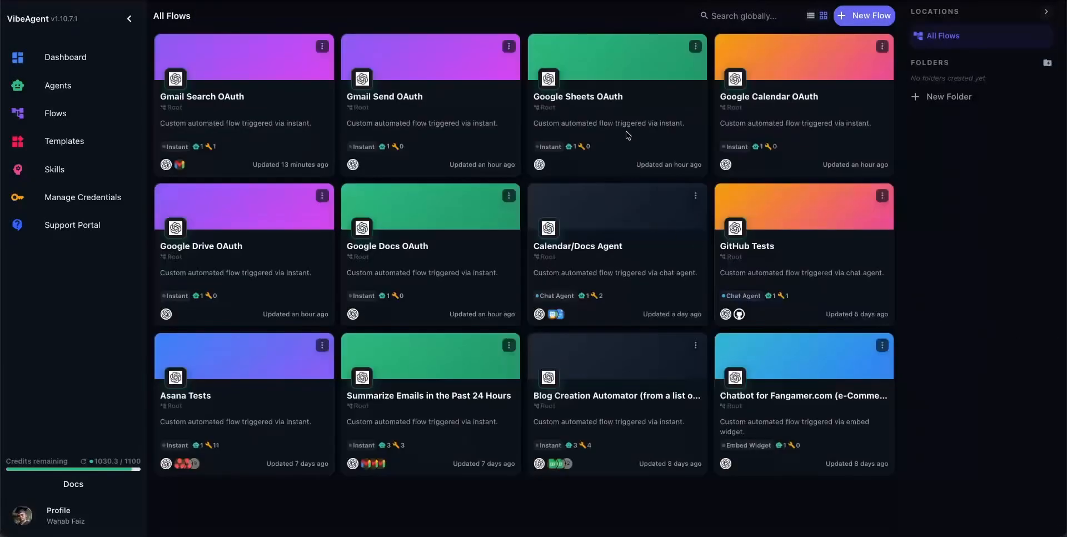
Open the Google Sheets OAuth flow and add a tool, choosing Google Sheets Read from the Sheet toolset.
left_click(590, 113)
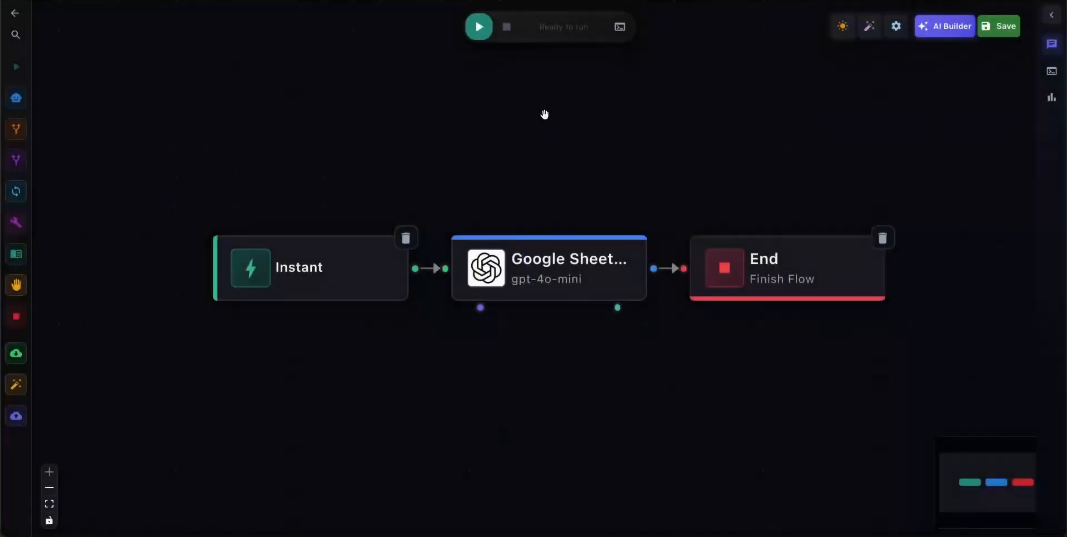
scroll(546, 386, "down", 2)
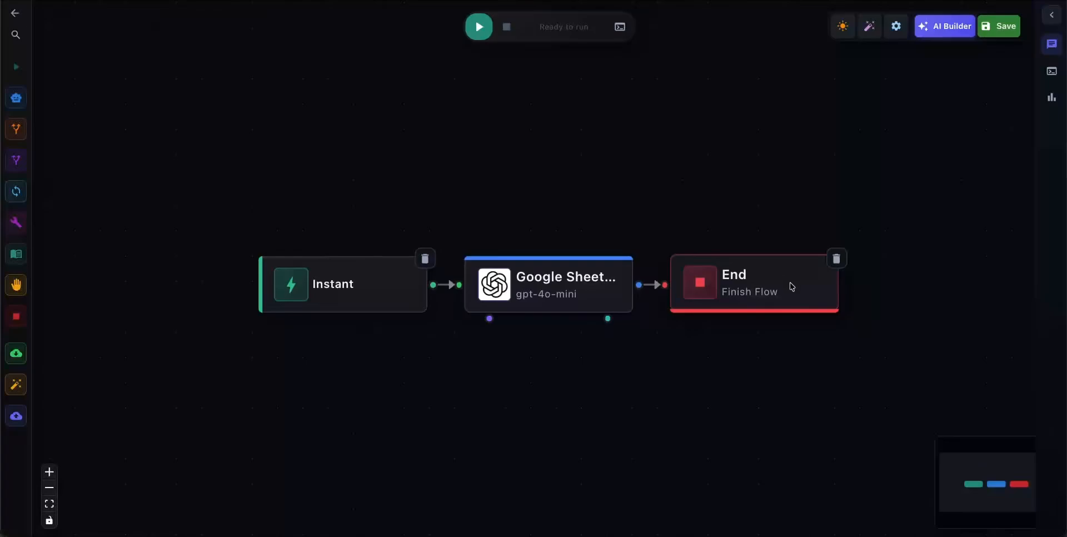
mouse_move(16, 222)
left_click_drag(22, 241, 491, 426)
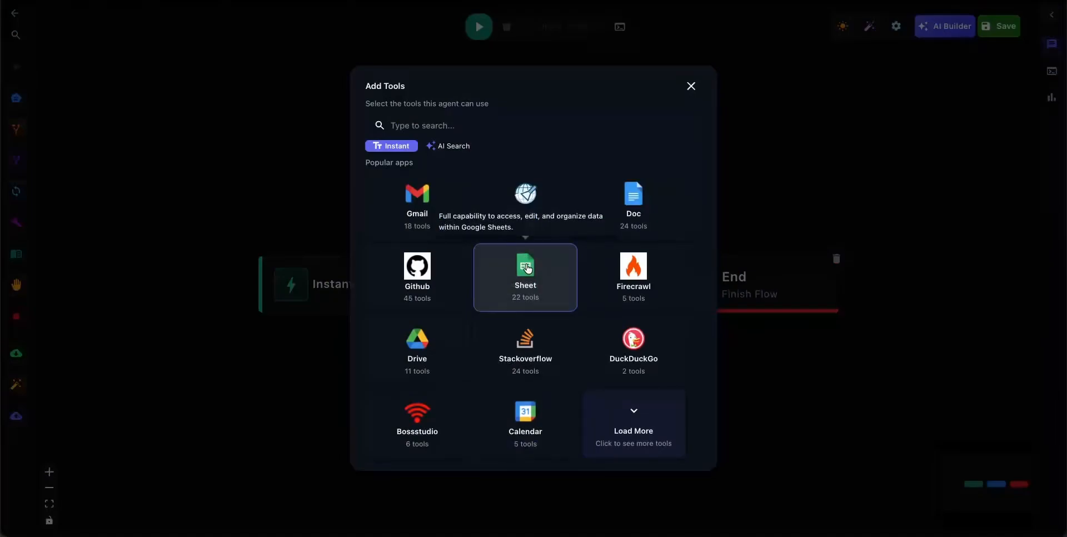
left_click(526, 269)
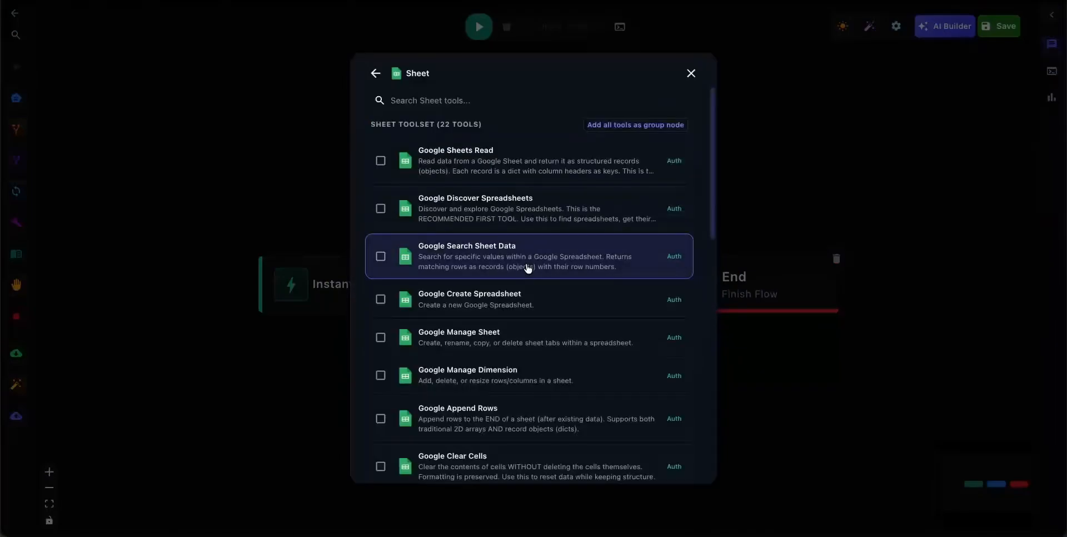
left_click(425, 167)
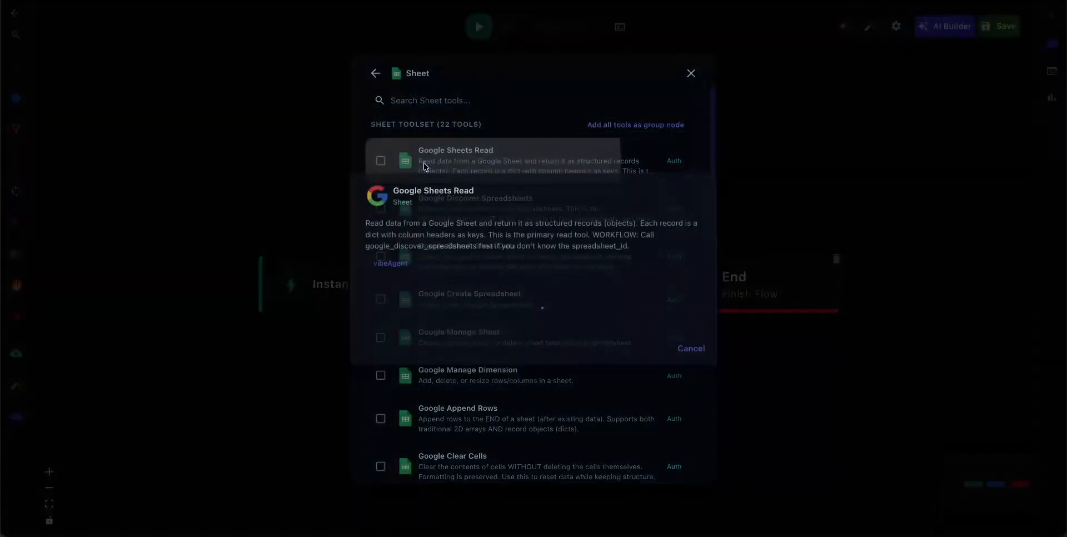
Connect Google Sheets Read to the existing Google account, continuing past the unverified-app warning and the Global Agent Studio sign-in.
left_click(550, 321)
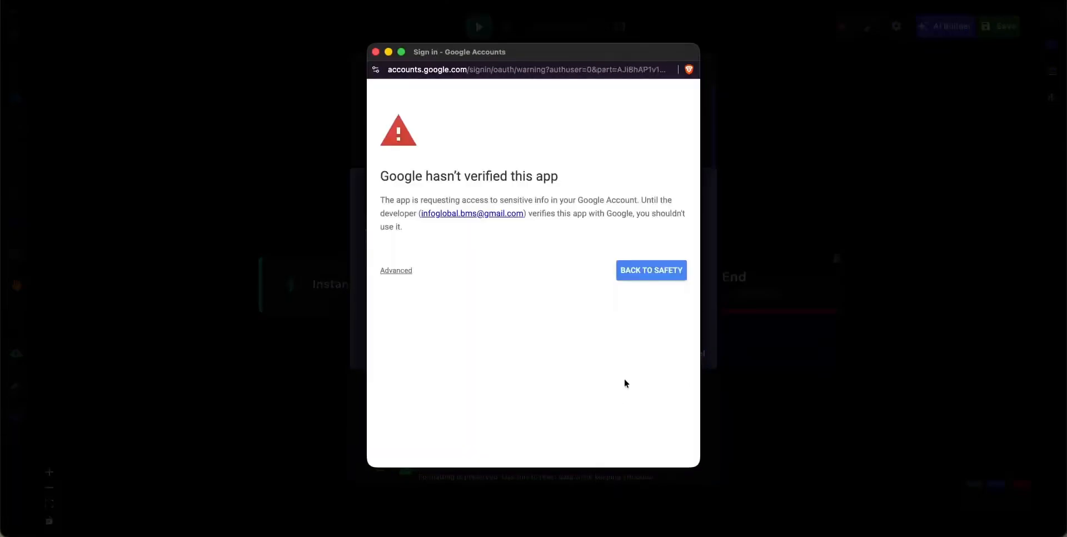
left_click(397, 269)
left_click(432, 350)
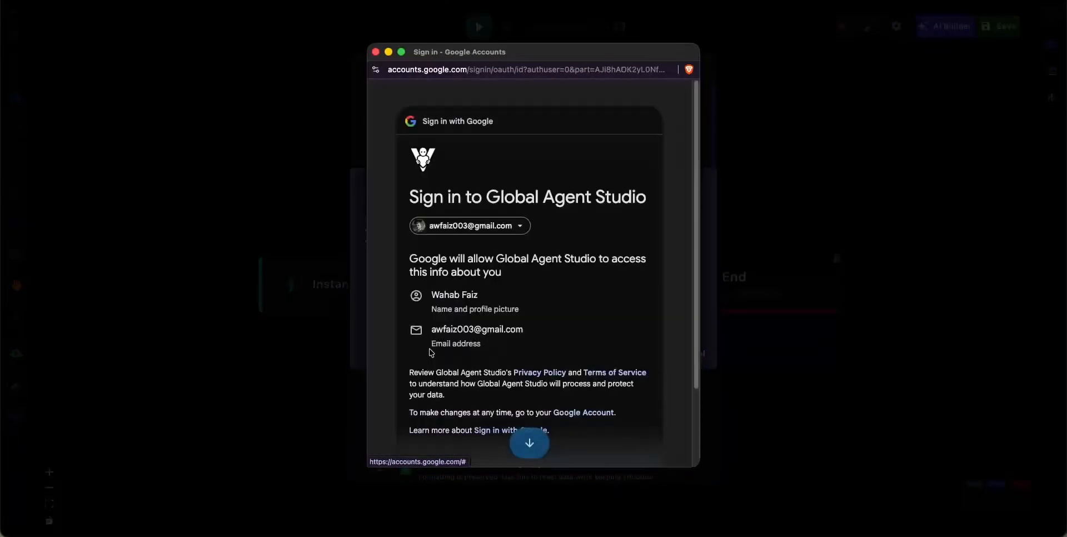
scroll(590, 401, "down", 2)
left_click(583, 386)
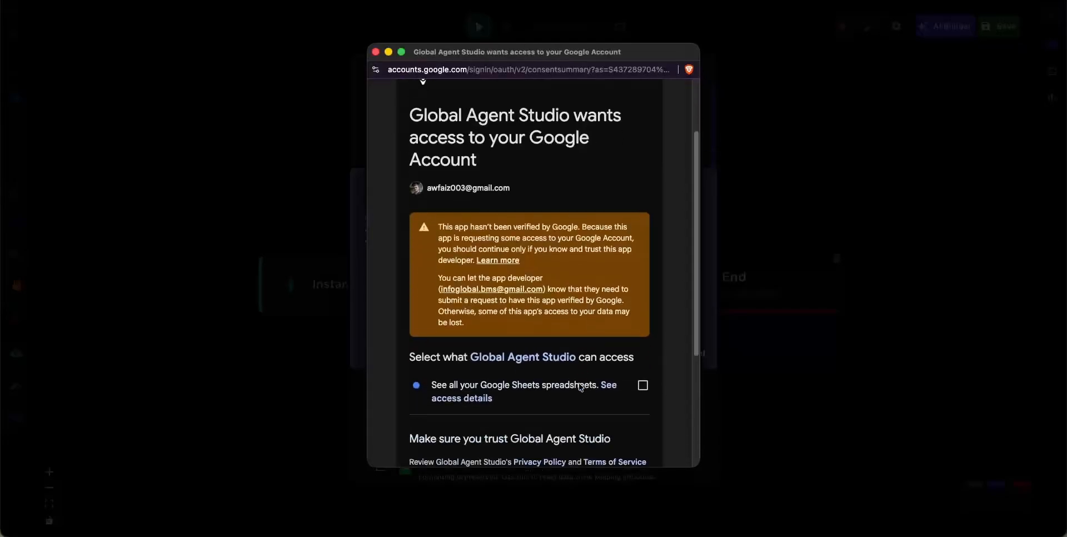
Check the access details of the Sheets permission and grant Global Agent Studio access to see all Google Sheets spreadsheets.
scroll(533, 391, "down", 1)
scroll(532, 391, "down", 2)
left_click(483, 329)
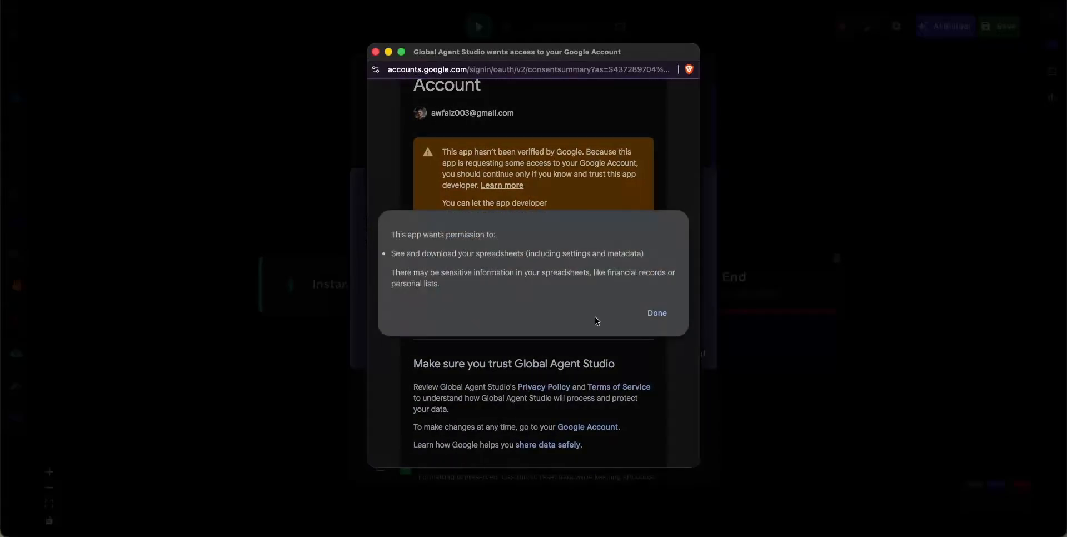
left_click(656, 315)
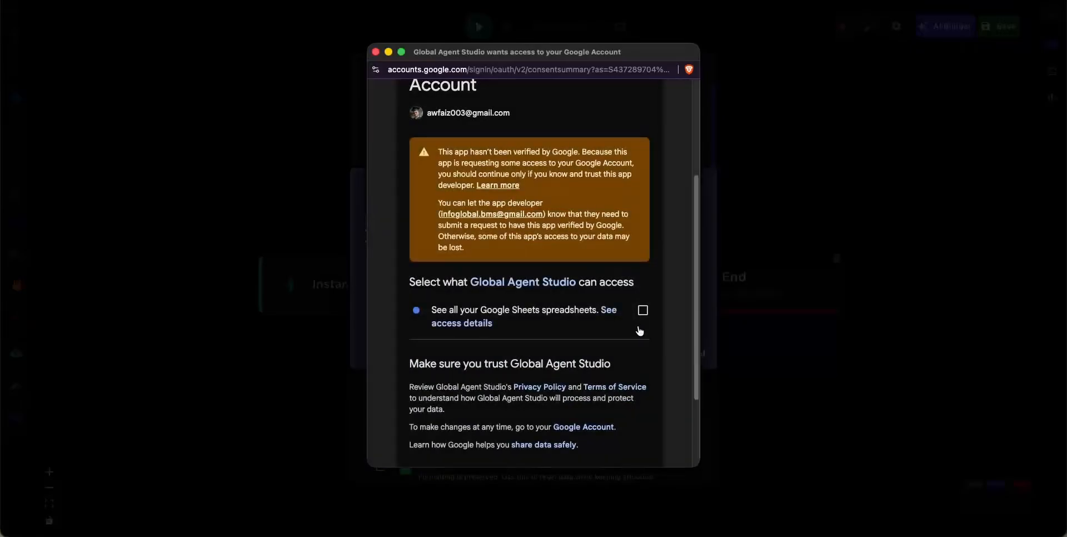
scroll(640, 332, "down", 3)
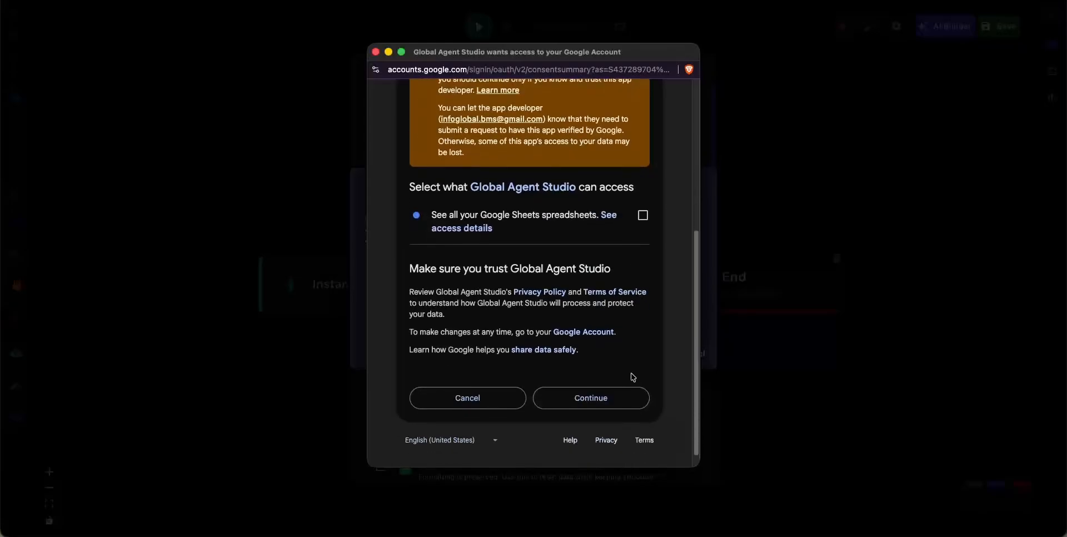
left_click(643, 216)
left_click(616, 396)
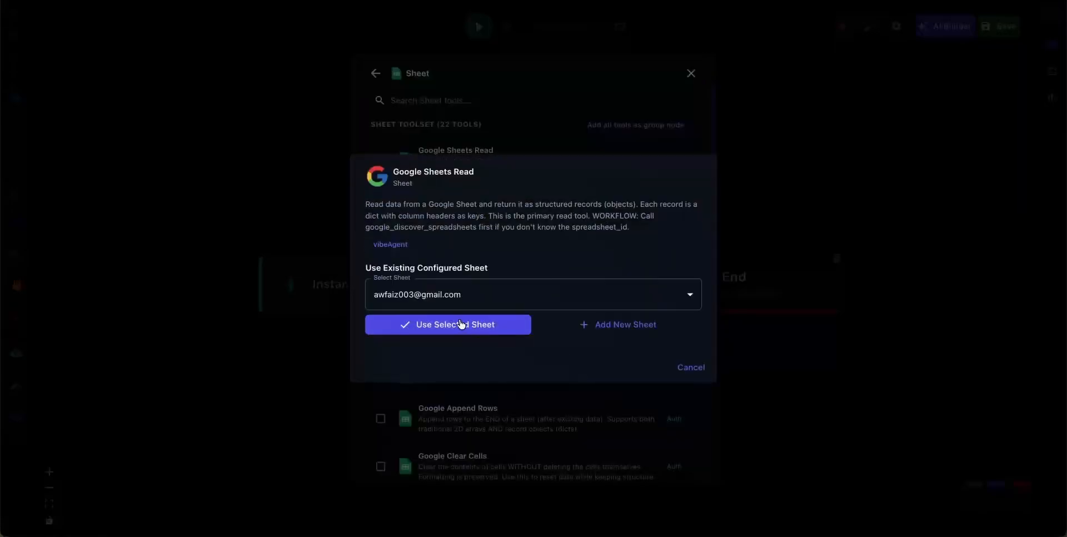
Use the connected Google account for Google Sheets Read and link the tool's node to the Google Sheets agent.
left_click(460, 322)
left_click(655, 74)
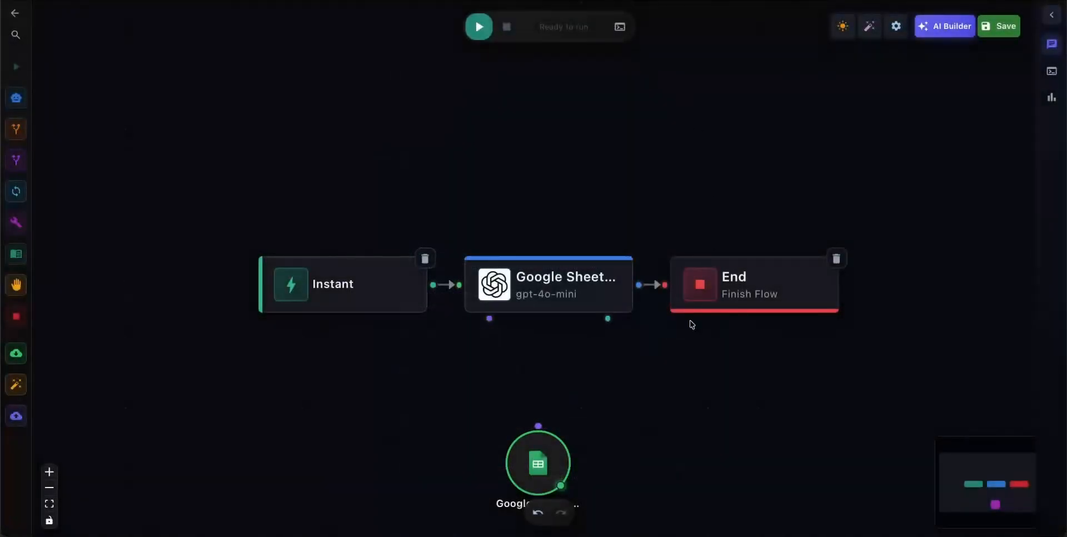
mouse_move(552, 460)
left_click_drag(551, 461, 487, 315)
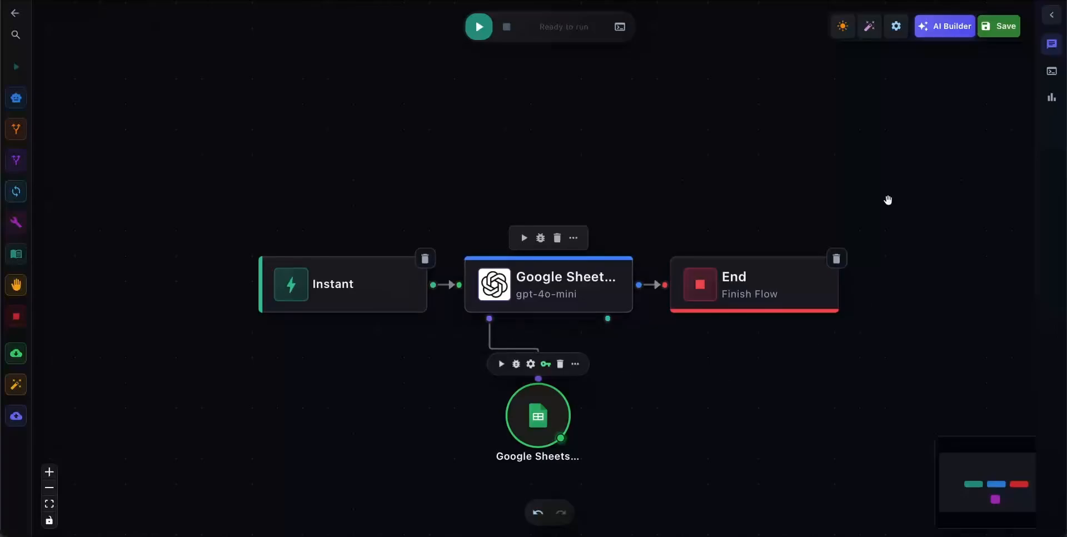
Save the Google Sheets flow and open the Google Docs OAuth flow from the flow list.
left_click(993, 28)
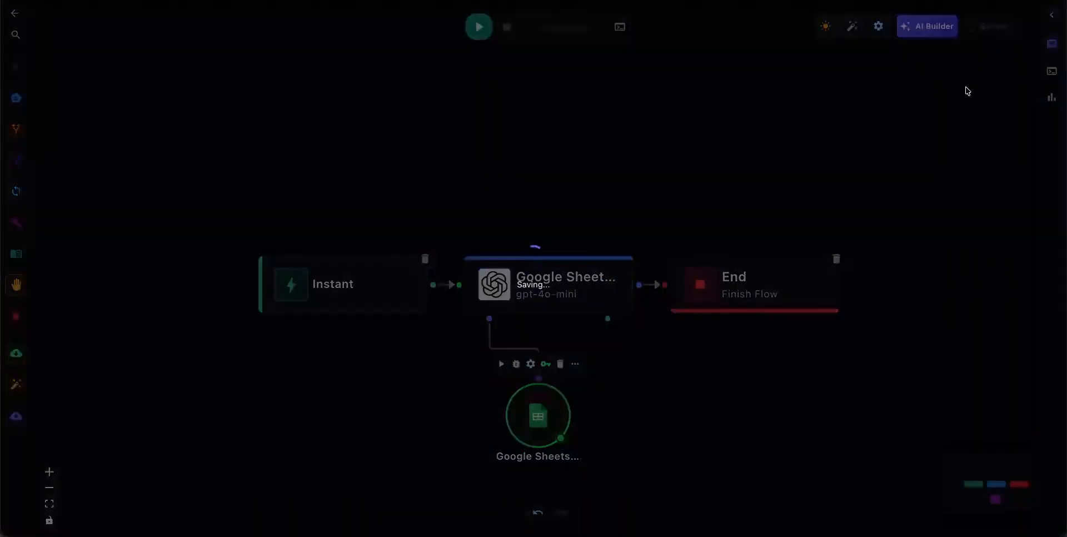
left_click(15, 13)
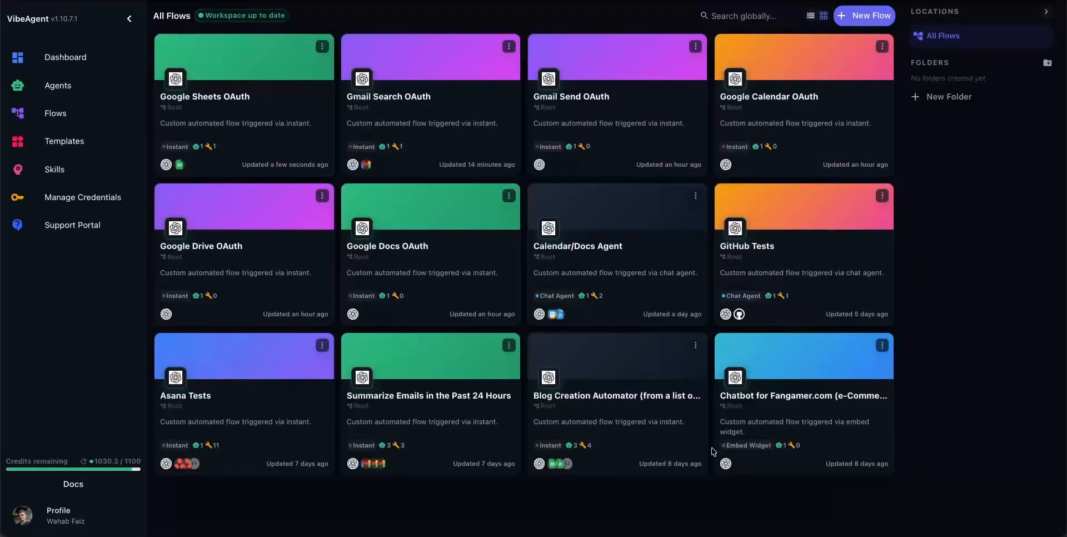
left_click(410, 264)
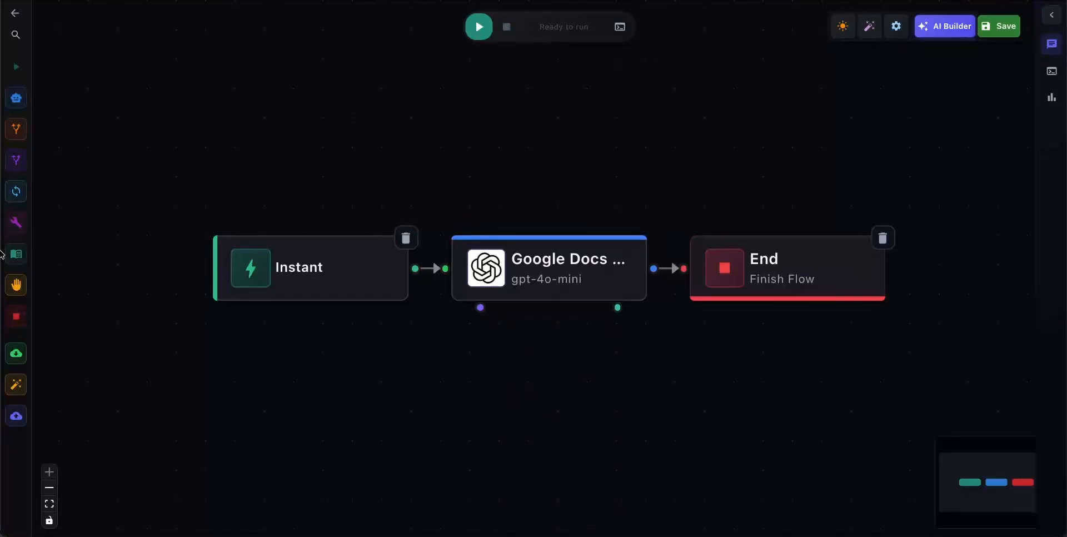
Add a tool to the Google Docs flow, choosing Google Create Google Doc from the Doc toolset.
left_click_drag(22, 232, 489, 375)
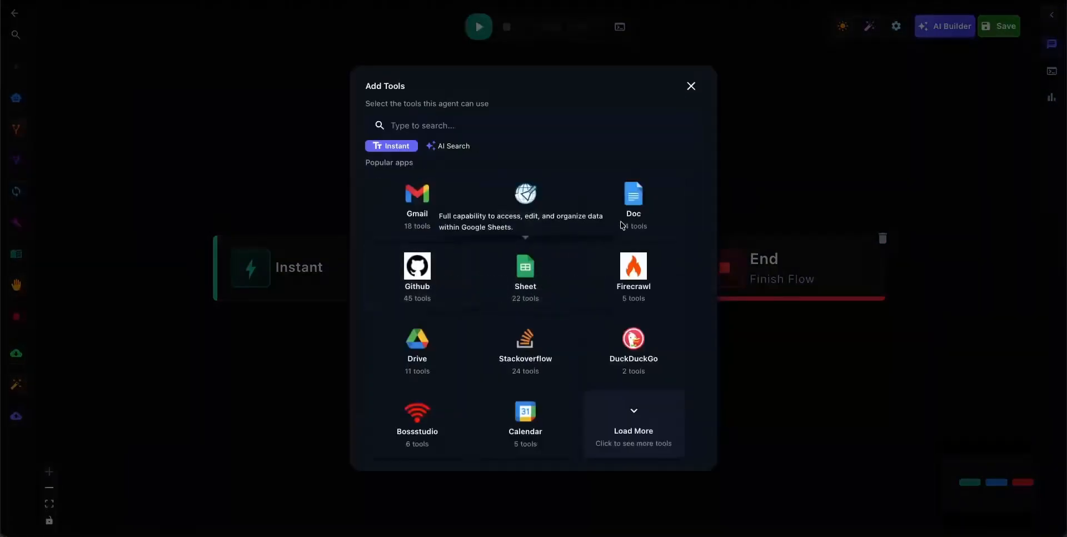
left_click(644, 197)
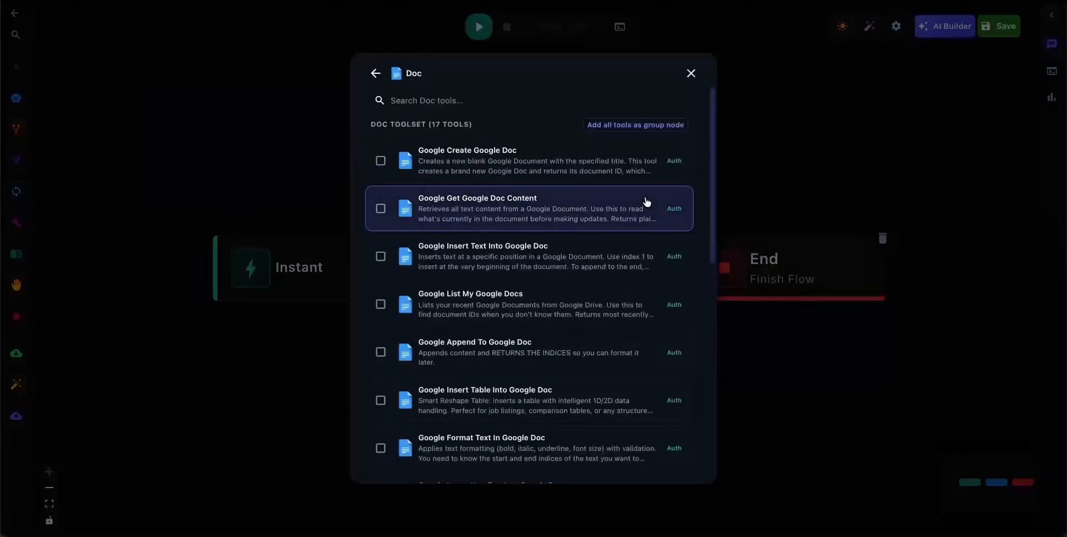
left_click(461, 172)
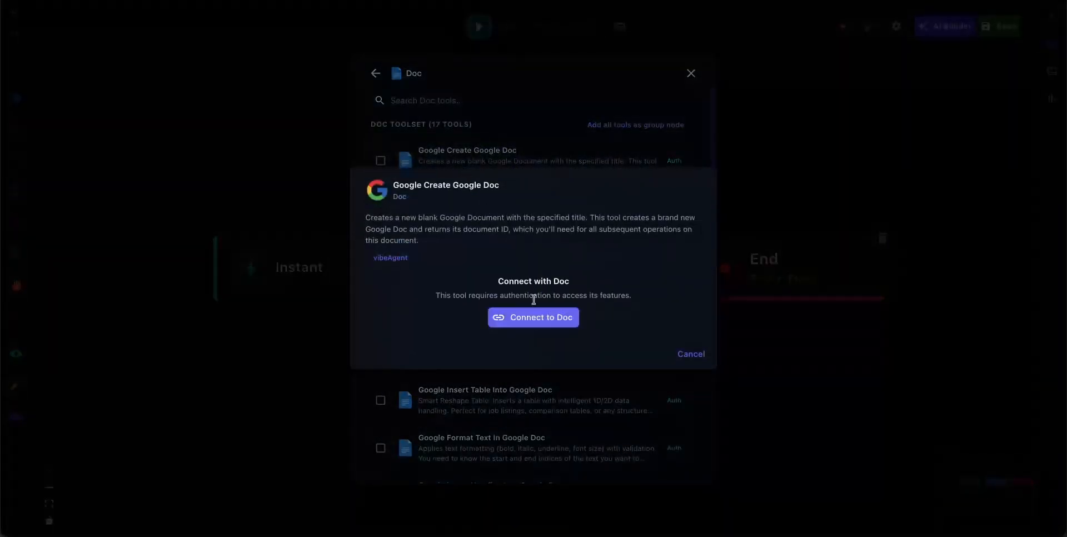
Connect Google Create Google Doc to the existing Google account, continuing past the unverified-app warning and the Global Agent Studio sign-in.
left_click(537, 318)
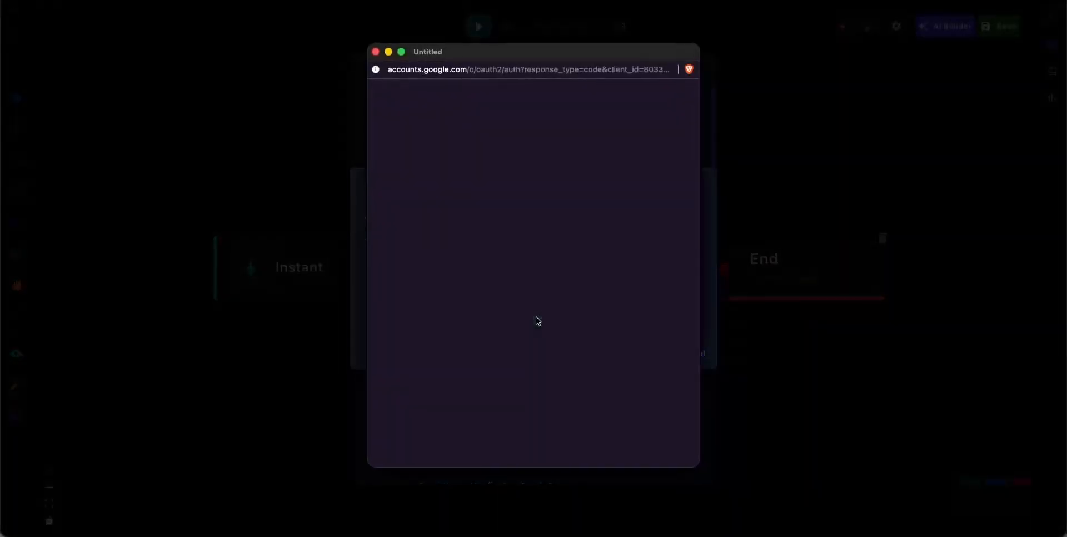
left_click(476, 272)
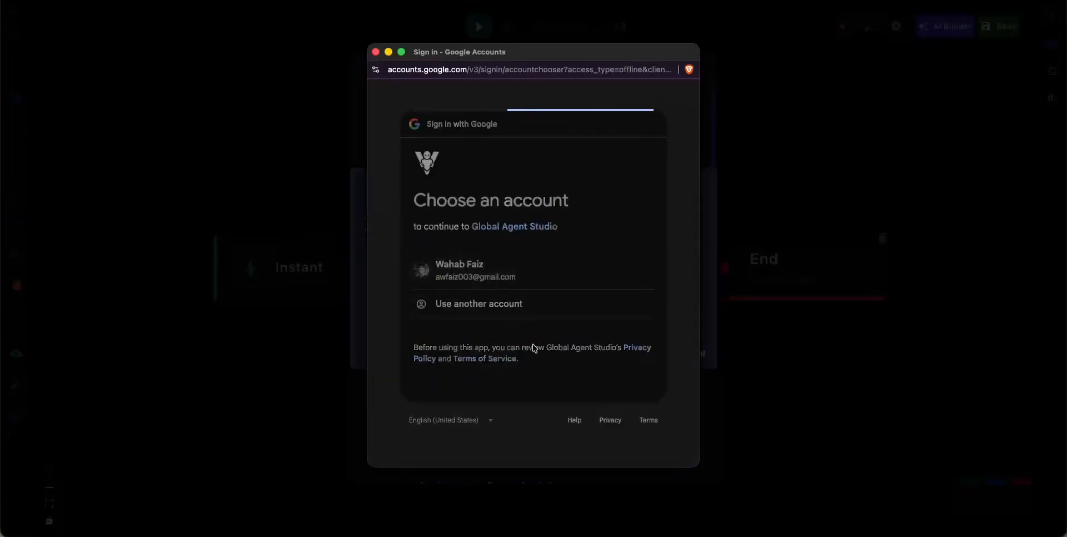
left_click(405, 271)
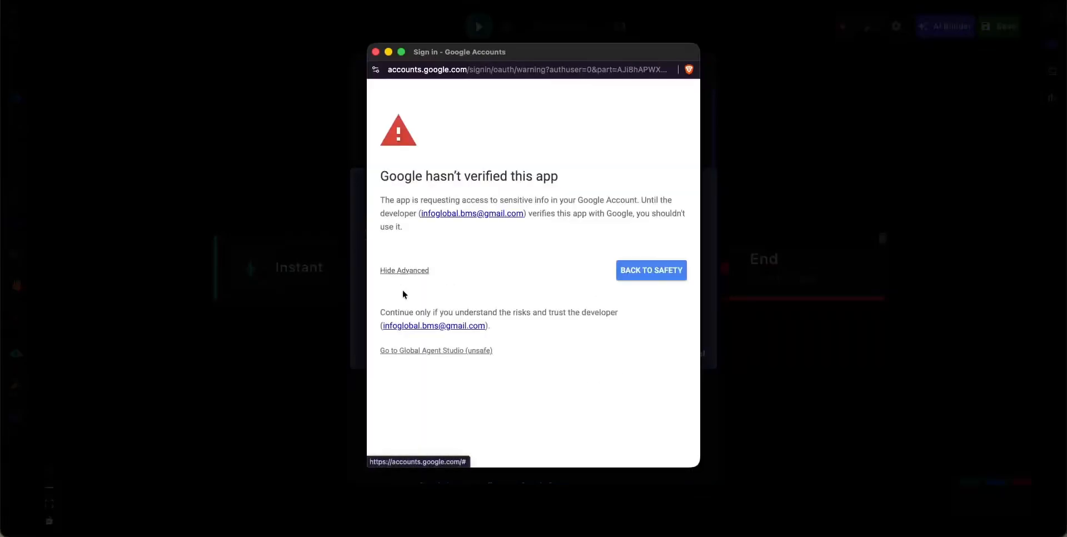
left_click(433, 351)
scroll(556, 389, "down", 3)
left_click(579, 380)
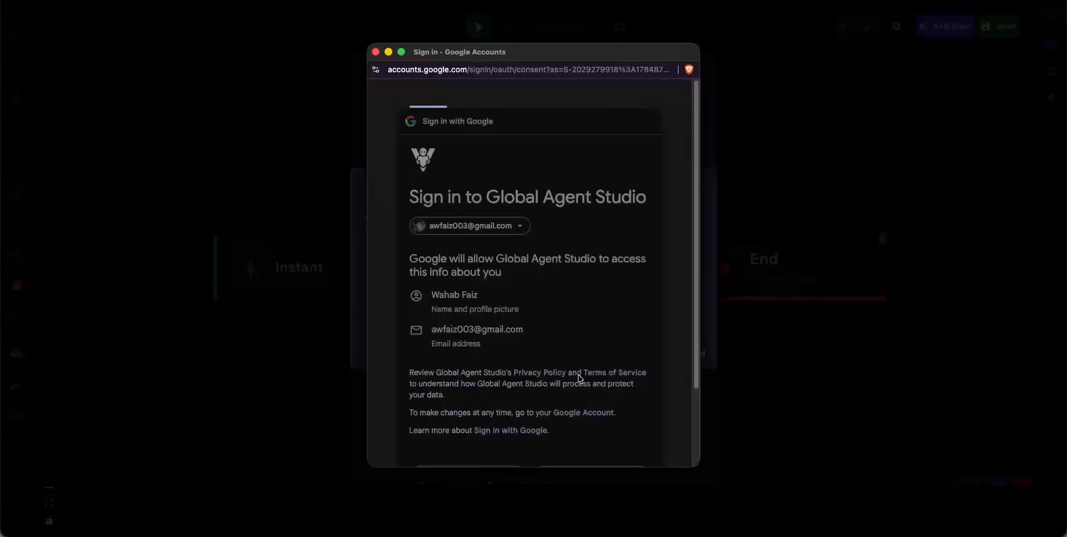
Grant Global Agent Studio all requested permissions, covering app-specific Google Drive files and all Google Docs documents.
scroll(578, 383, "down", 3)
scroll(434, 308, "down", 1)
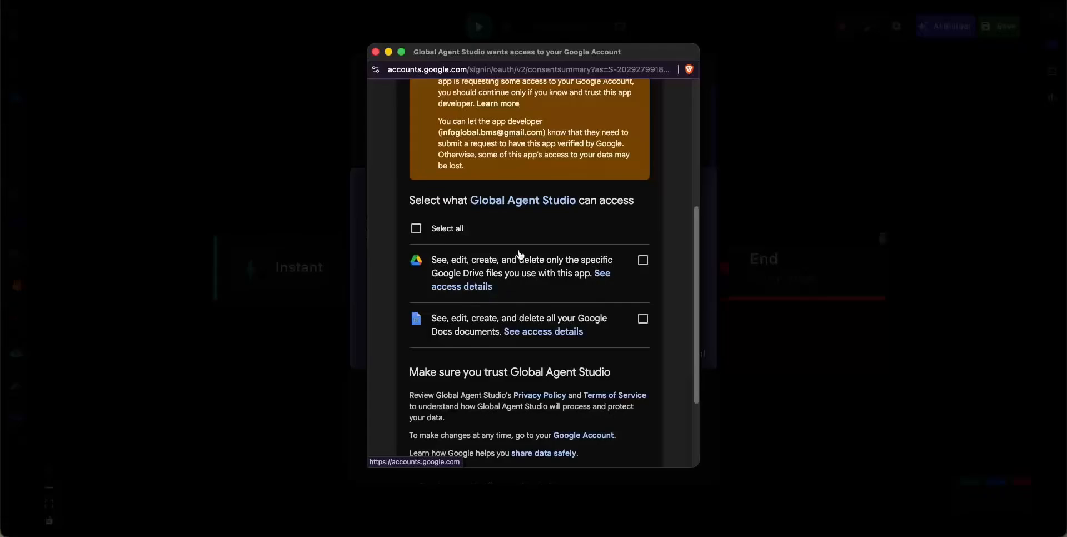
left_click(414, 229)
scroll(452, 326, "down", 3)
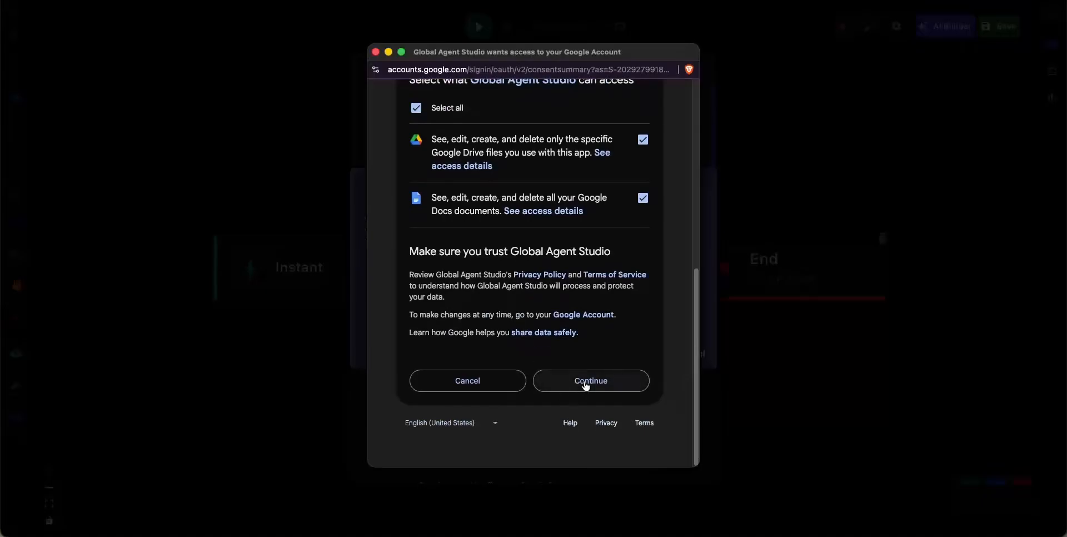
left_click(587, 385)
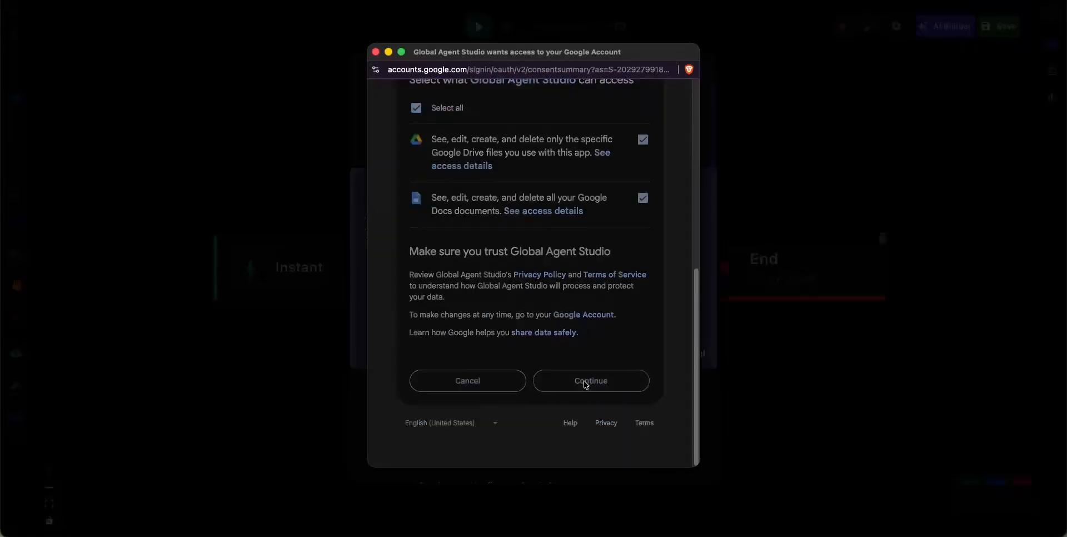
Use the connected Google account for Google Create Google Doc and link the tool's node to the Google Docs agent.
left_click(466, 331)
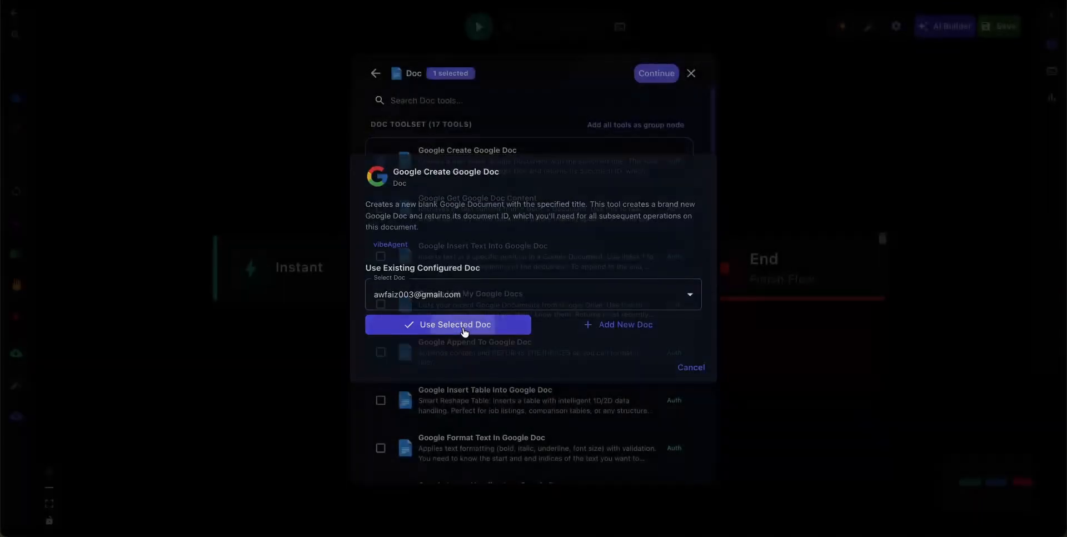
left_click(642, 69)
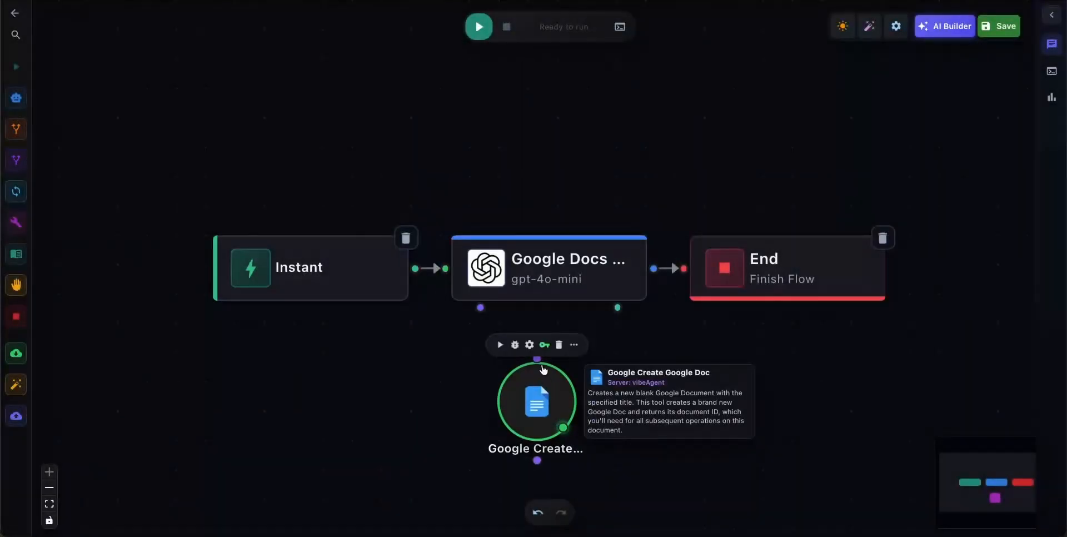
left_click_drag(537, 359, 481, 315)
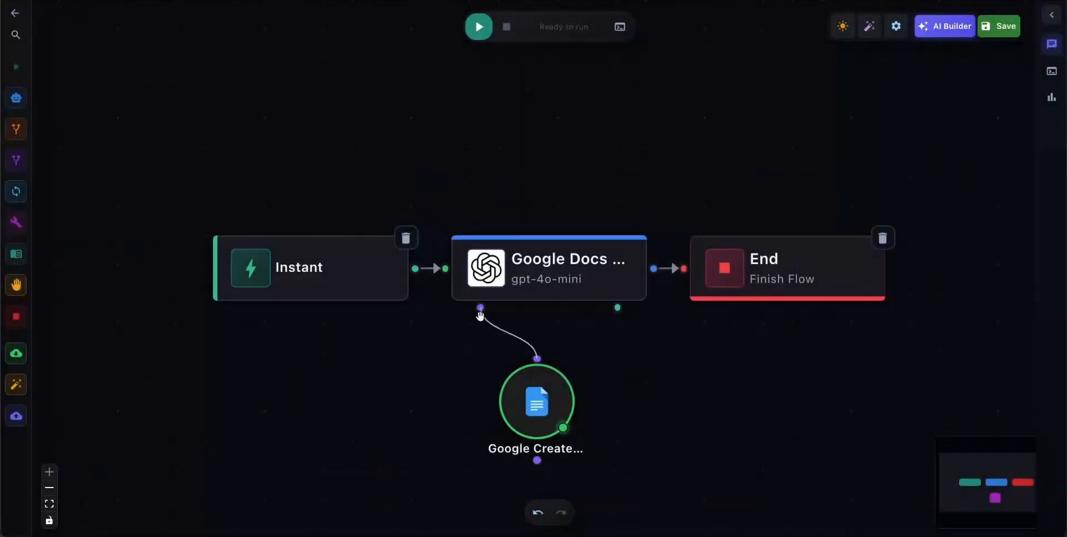
Save the Google Docs flow and open the Google Drive OAuth flow from the flow list.
left_click(995, 26)
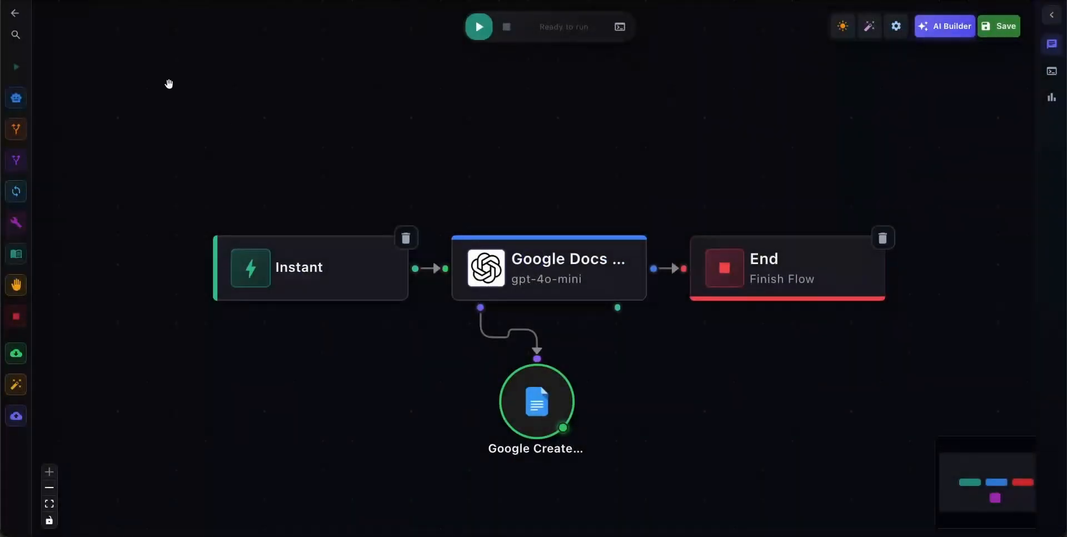
left_click(13, 14)
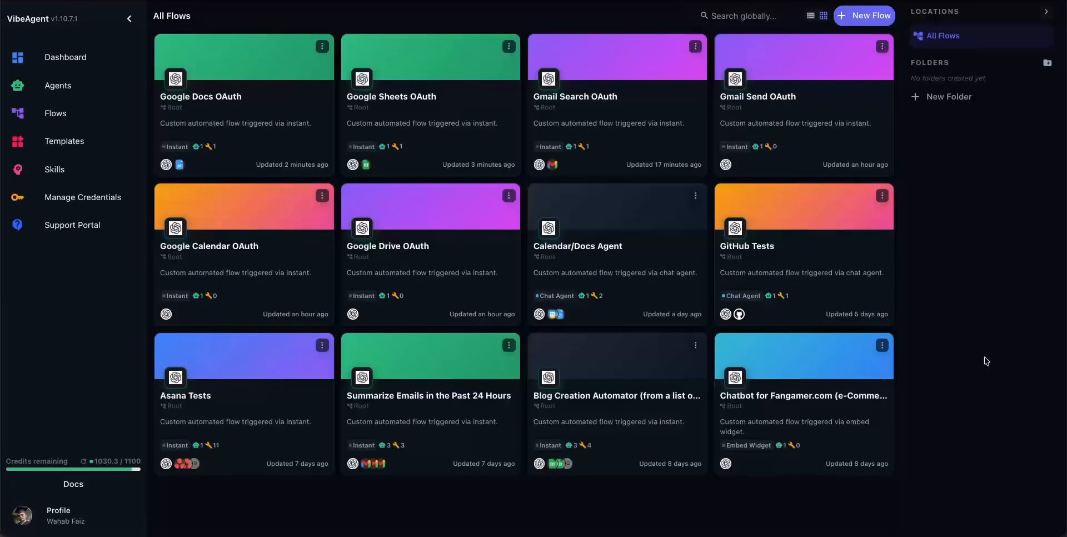
left_click(416, 256)
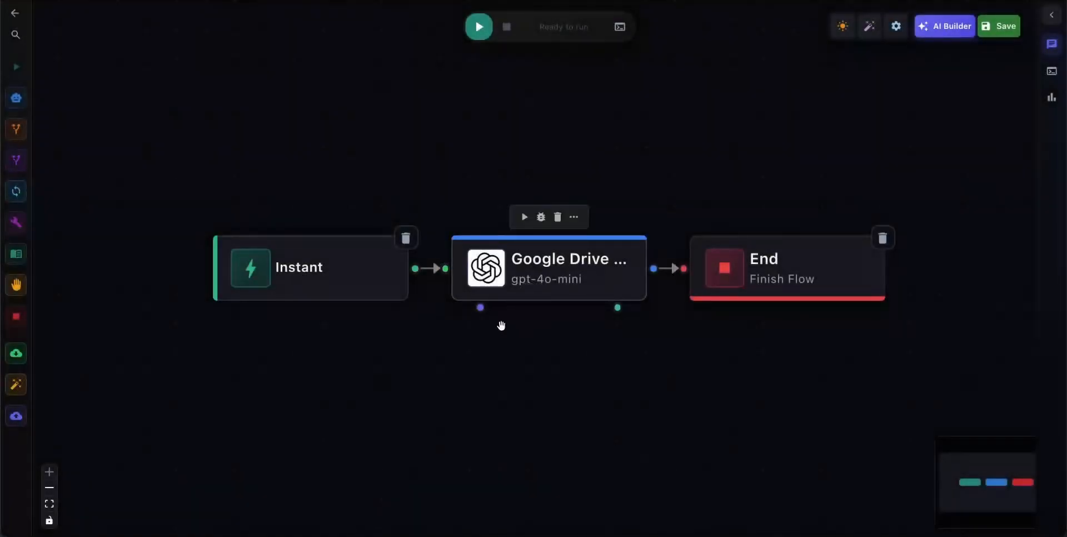
Add a tool to the Google Drive flow, choosing Google Search Files from the Drive toolset.
mouse_move(21, 237)
left_click_drag(25, 240, 554, 307)
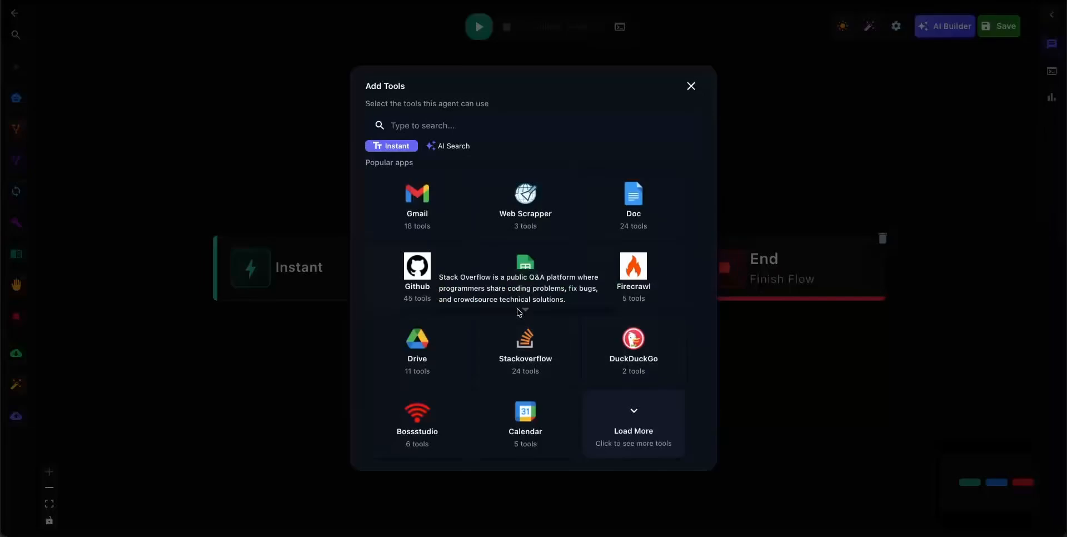
left_click(622, 441)
left_click(421, 350)
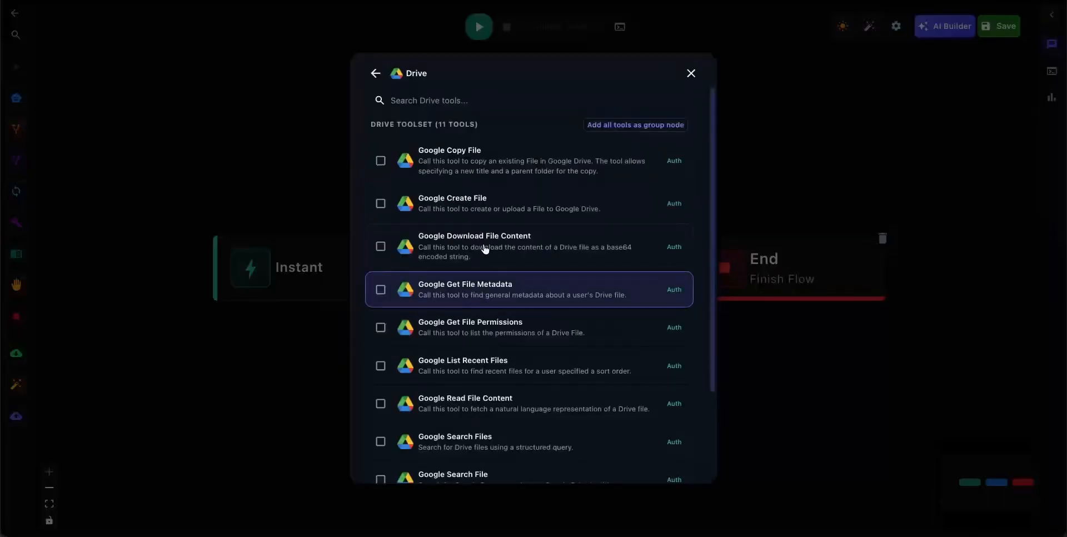
left_click(478, 438)
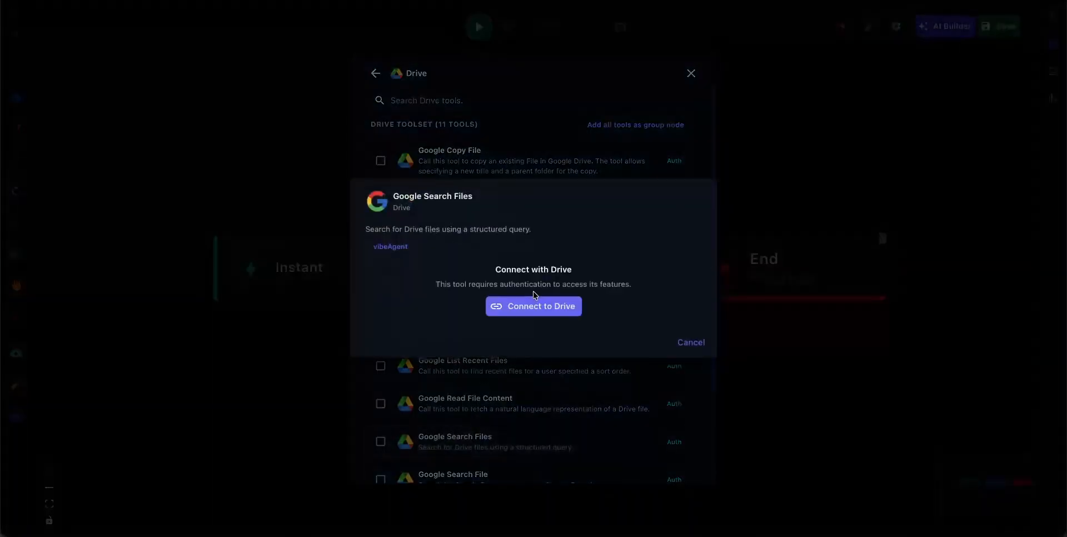
Connect Google Search Files to the existing Google account, continuing past the unverified-app warning and the Global Agent Studio sign-in.
left_click(537, 305)
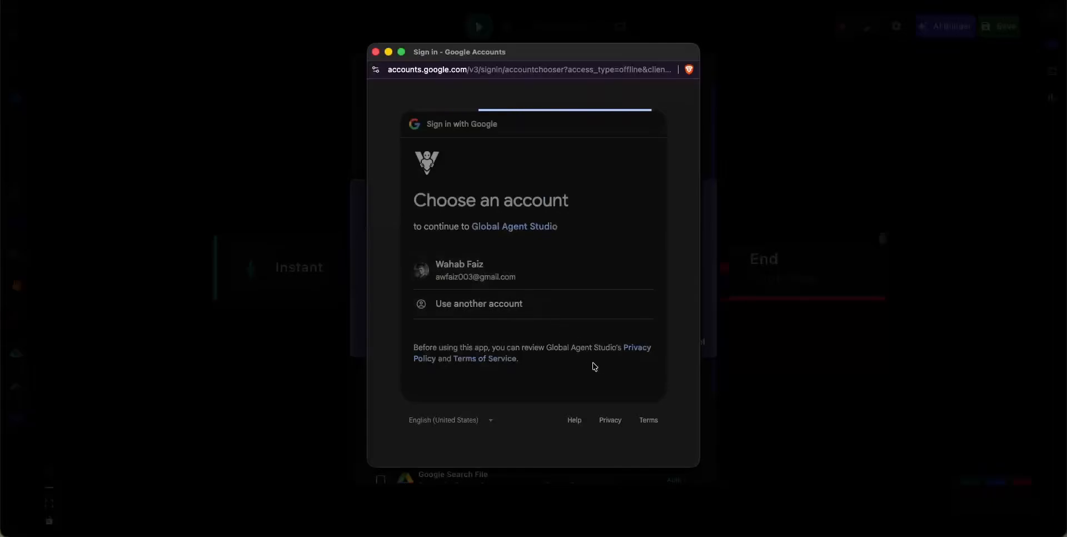
left_click(384, 270)
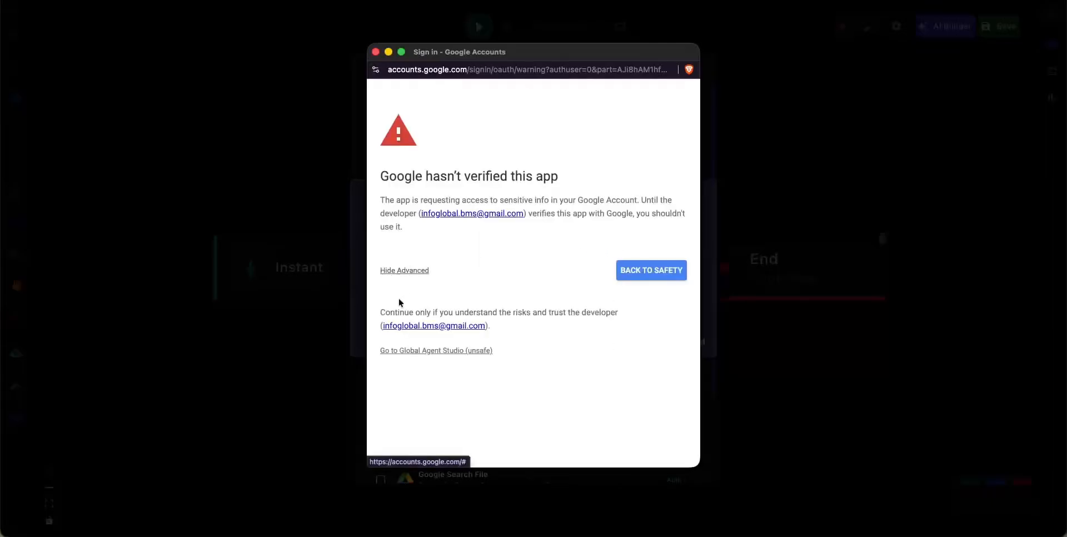
left_click(430, 350)
scroll(574, 377, "down", 3)
scroll(606, 409, "up", 4)
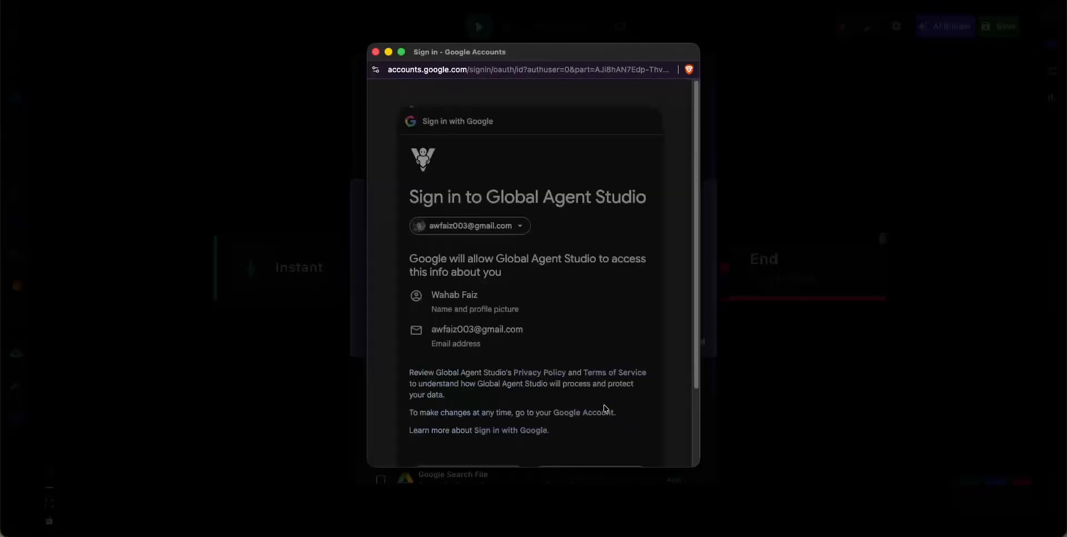
scroll(606, 411, "down", 3)
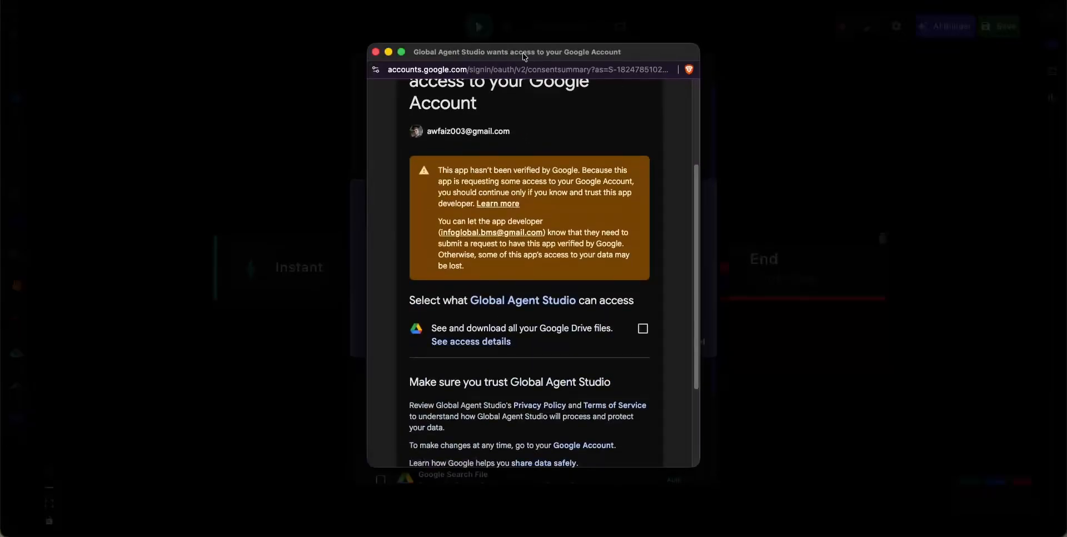
Review the Drive access details and grant Global Agent Studio permission to see and download all Google Drive files.
left_click_drag(525, 53, 556, 42)
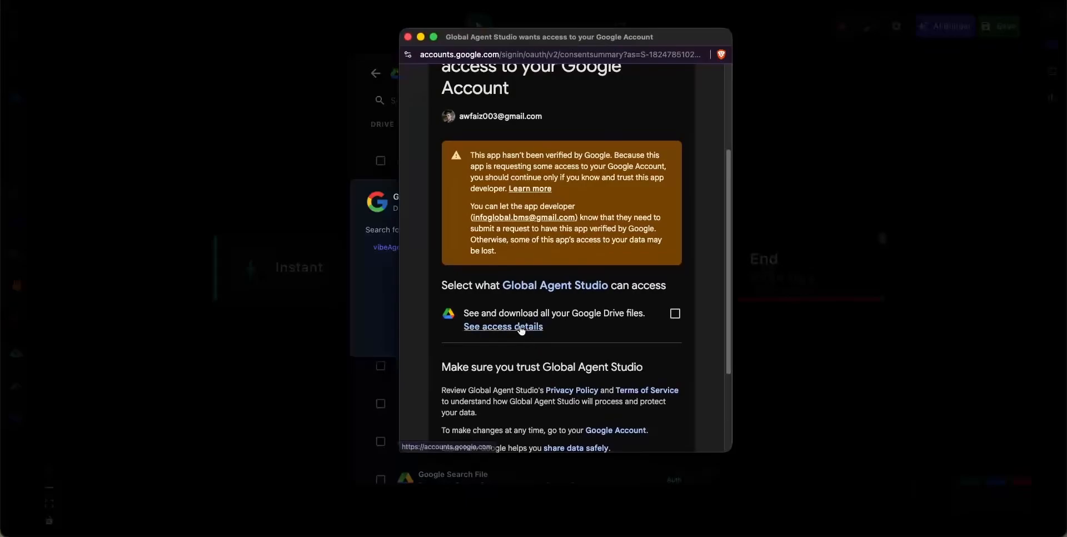
left_click(523, 328)
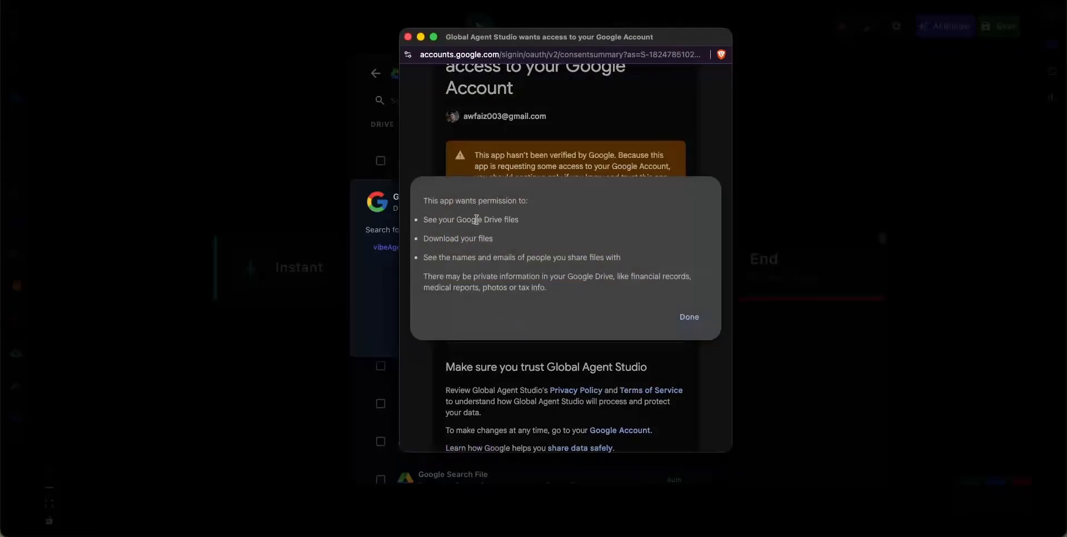
left_click(689, 317)
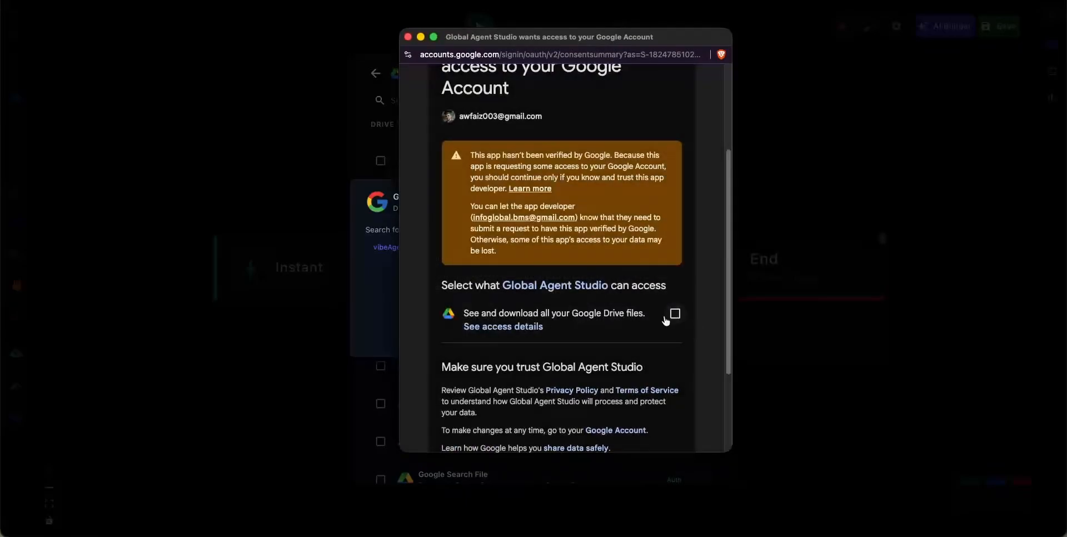
left_click(674, 314)
scroll(639, 361, "down", 3)
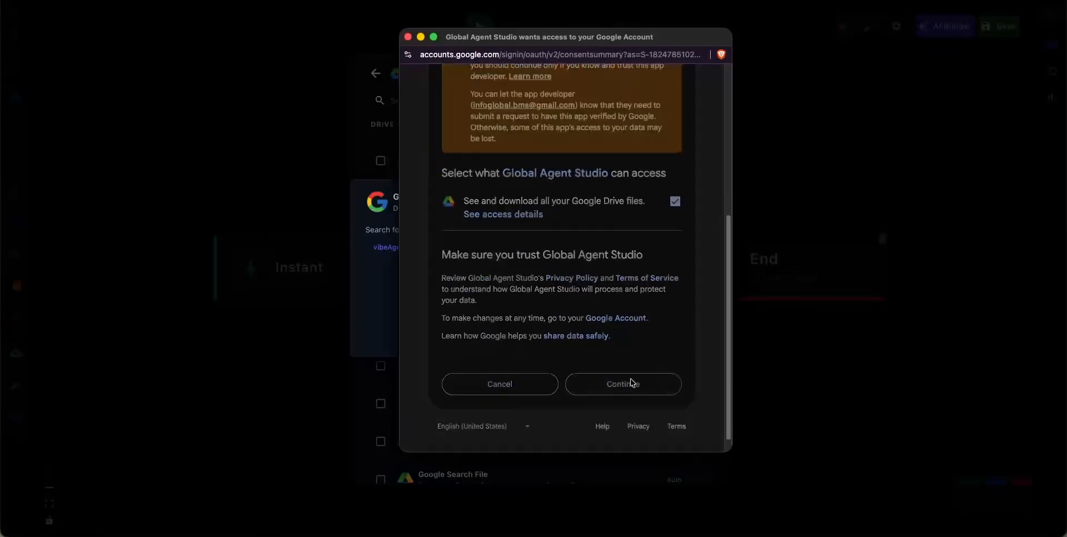
left_click(632, 382)
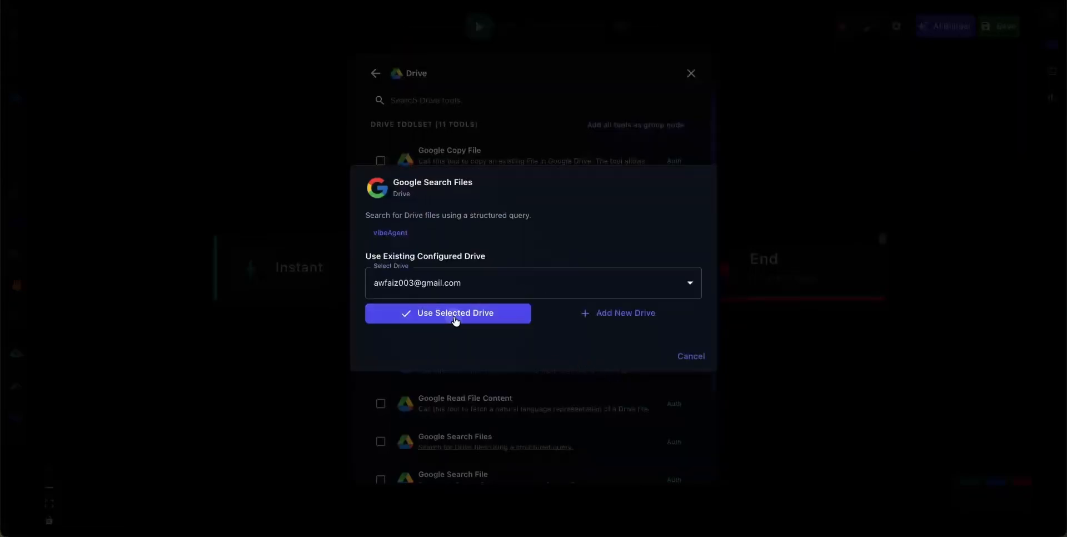
Use the connected Drive account for Google Search Files, link its node to the Google Drive agent and save the flow.
left_click(455, 316)
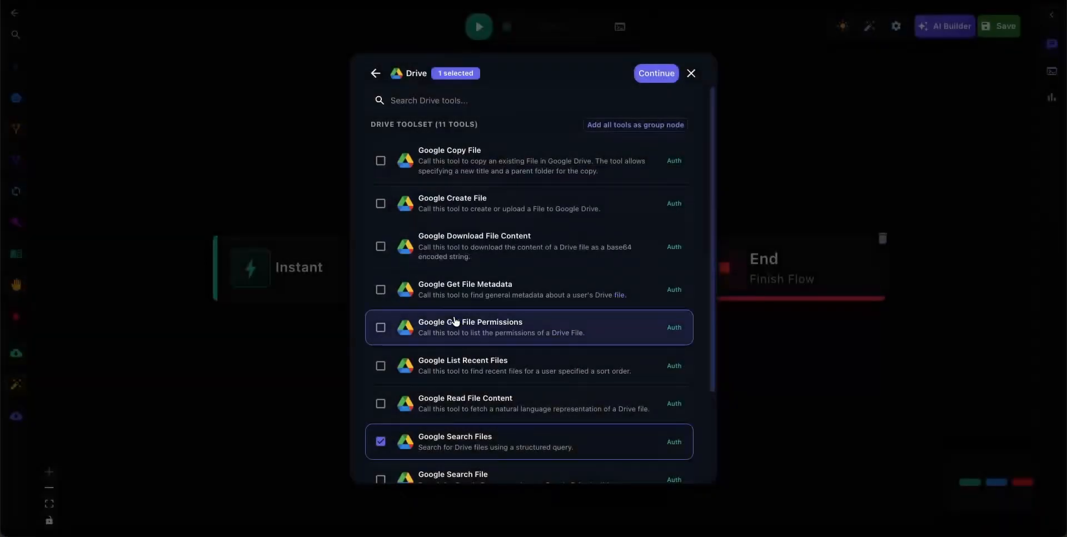
left_click(656, 73)
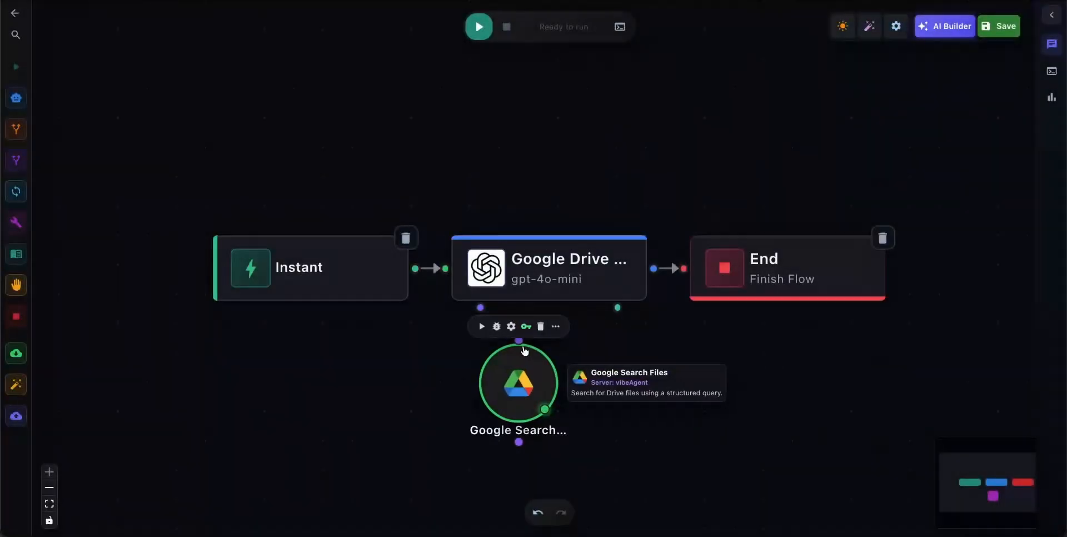
left_click(999, 26)
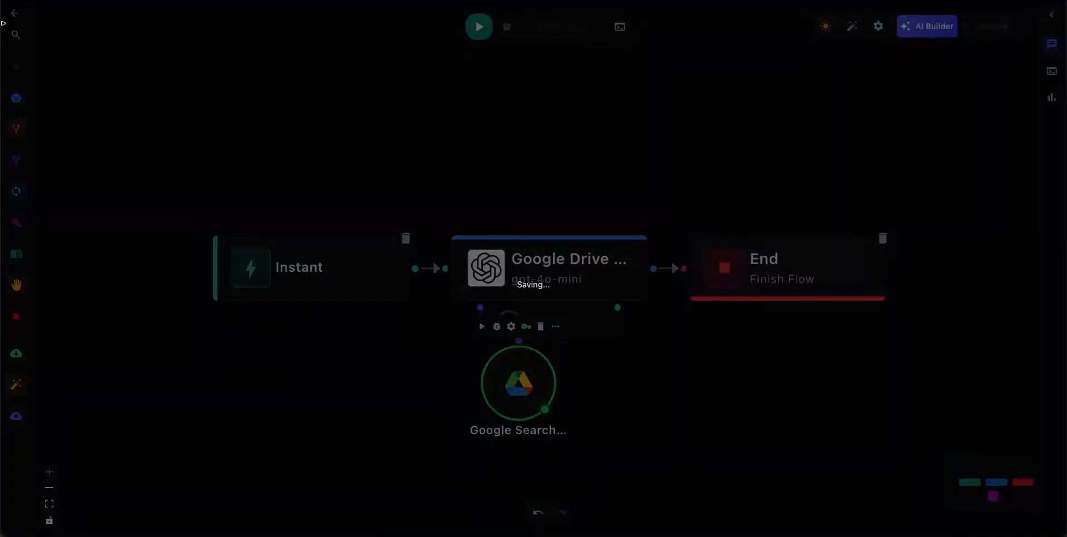
Open the Google Calendar OAuth flow and add a tool, choosing Calender Get Today Events from the Calendar toolset.
left_click(13, 14)
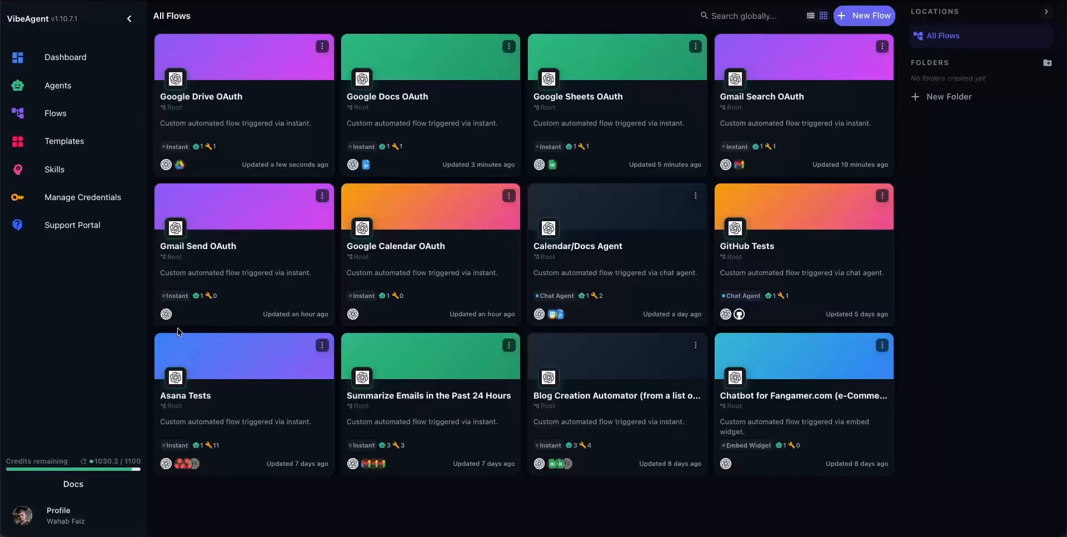
left_click(417, 259)
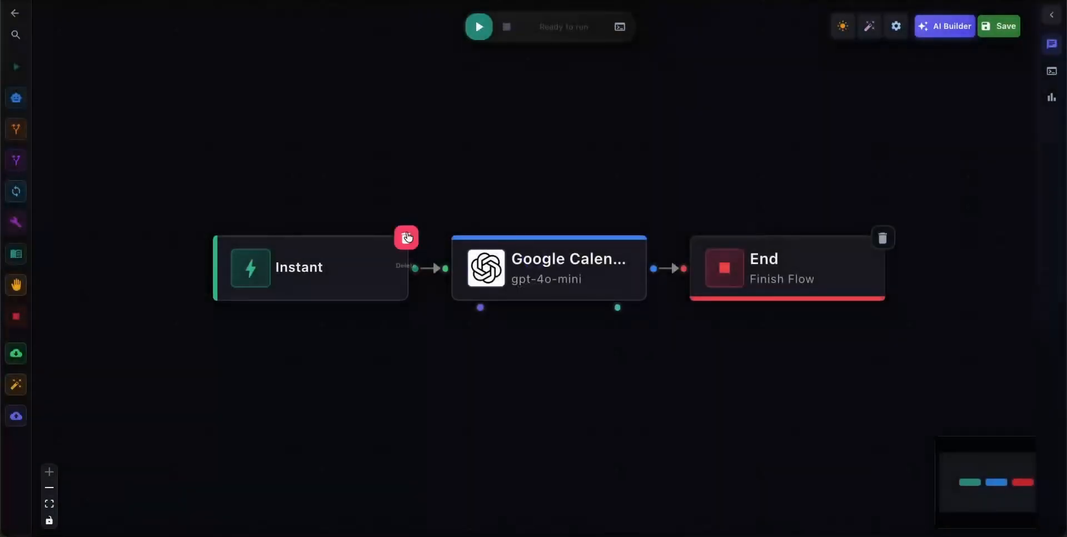
mouse_move(19, 239)
left_click_drag(21, 241, 504, 389)
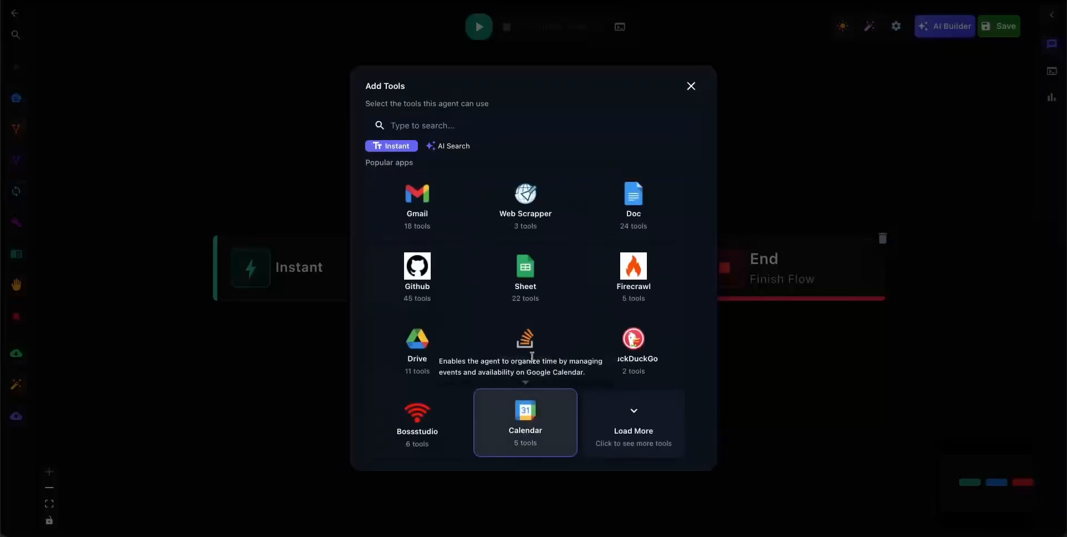
left_click(529, 424)
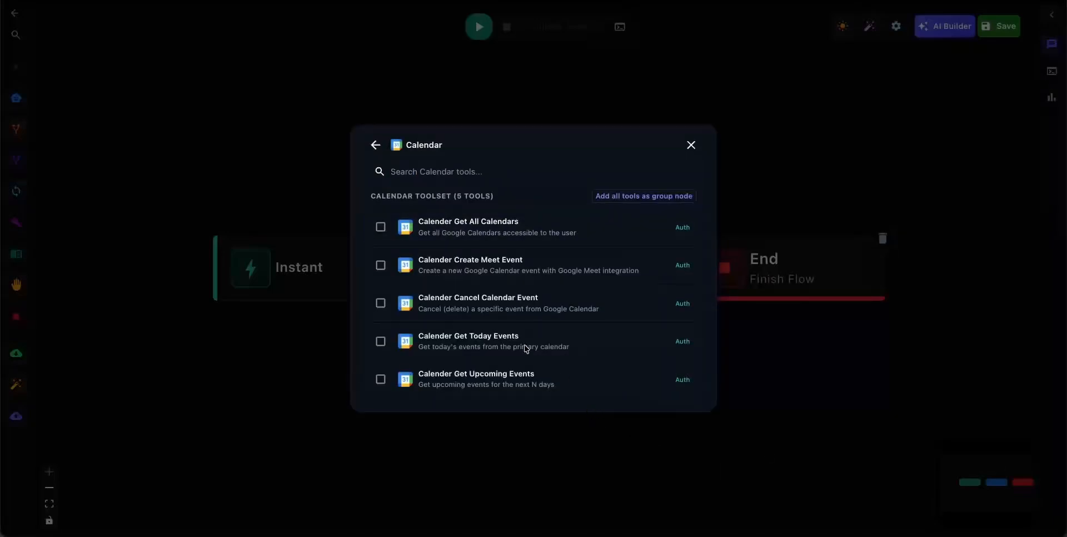
left_click(477, 341)
Connect Calender Get Today Events to the existing Google account, continuing past the unverified-app warning and the globalagentstudio.ai sign-in.
left_click(519, 307)
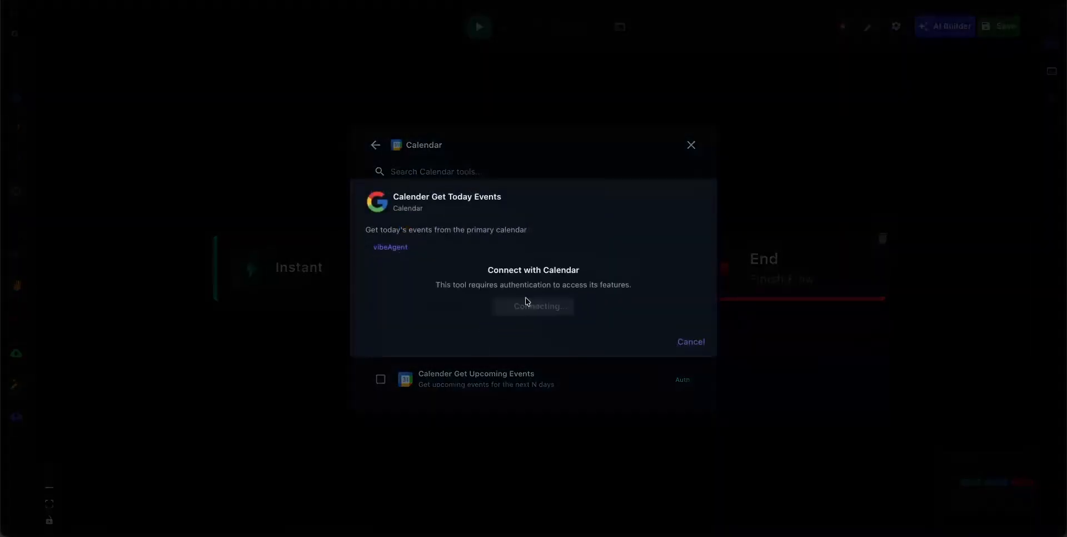
left_click(447, 242)
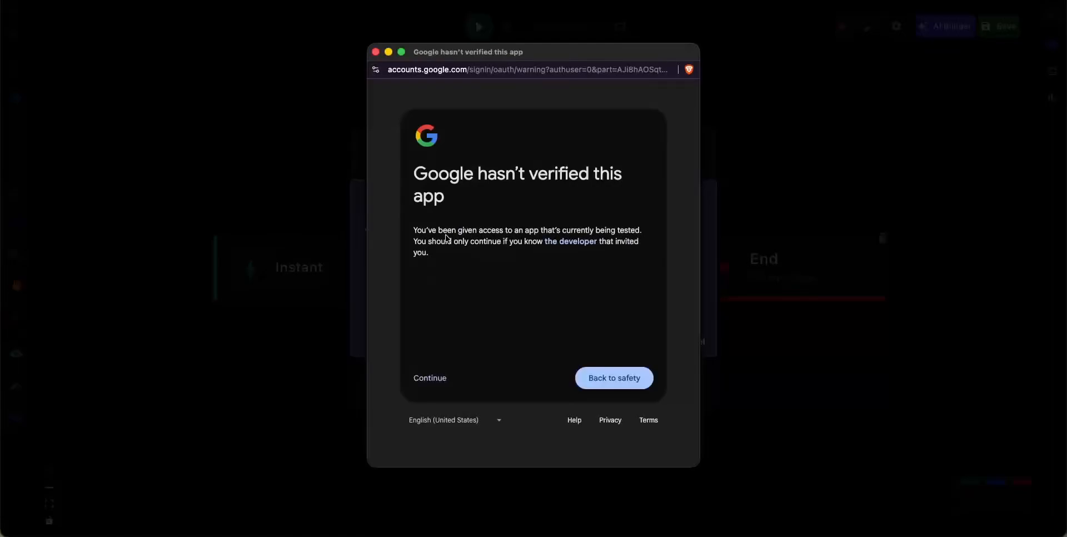
left_click(434, 386)
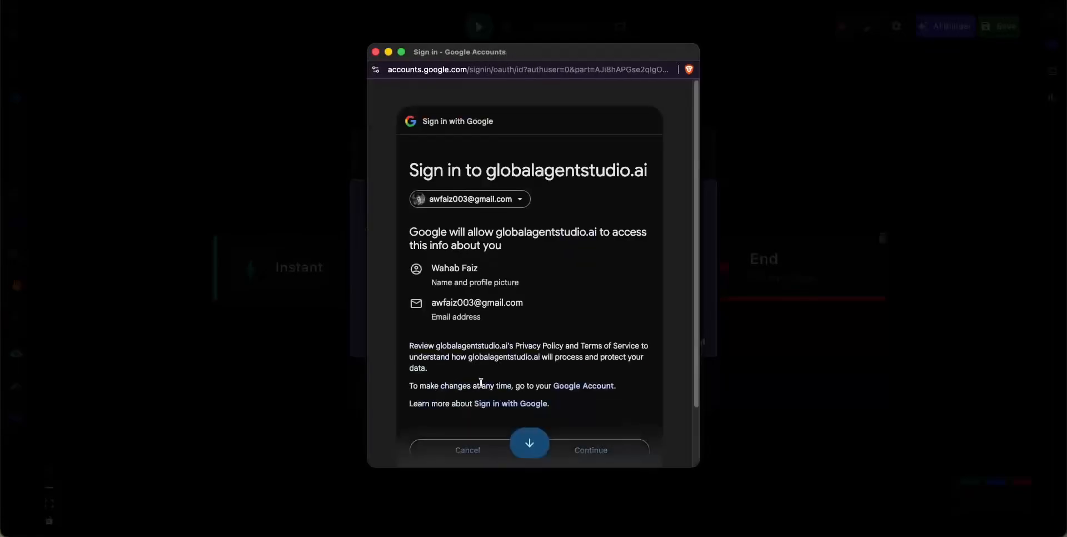
scroll(555, 377, "down", 3)
left_click(555, 376)
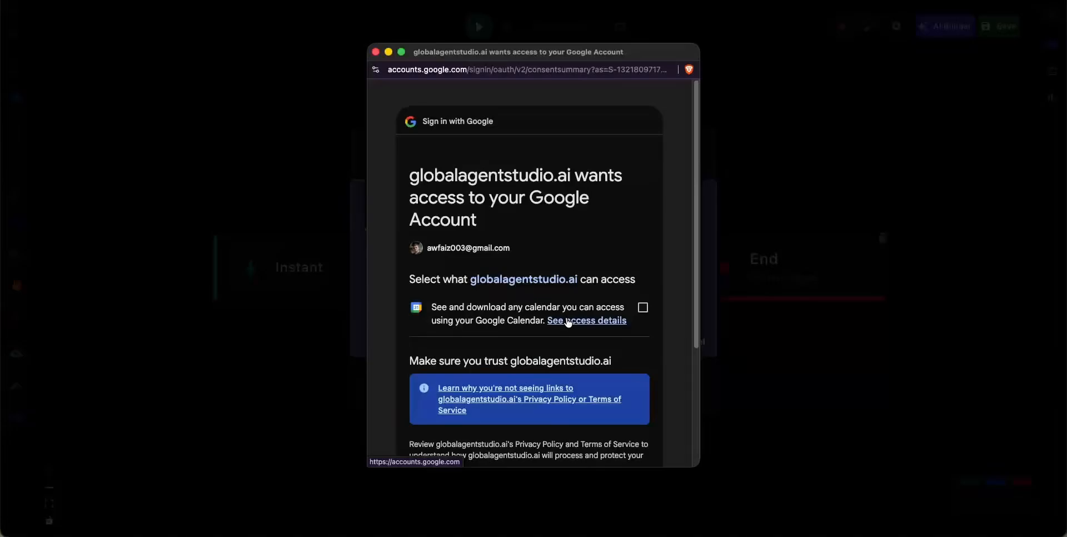
Grant globalagentstudio.ai permission to see and download any calendar accessible through Google Calendar.
mouse_move(539, 53)
left_mouse_down()
mouse_move(876, 83)
mouse_move(546, 75)
mouse_move(747, 14)
mouse_move(757, 18)
mouse_move(582, 75)
mouse_move(535, 66)
left_mouse_up()
scroll(531, 244, "down", 3)
left_click(637, 210)
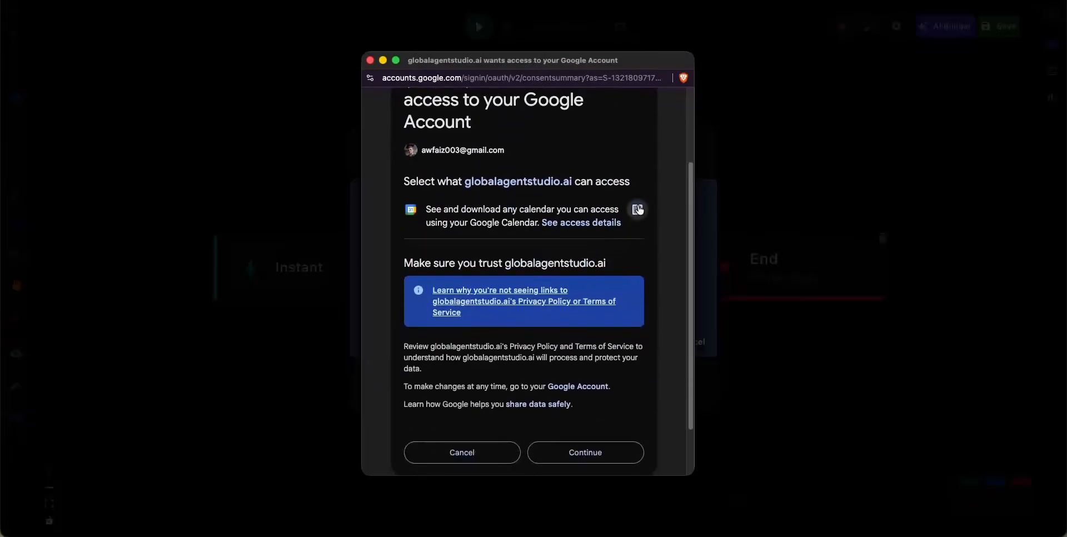
left_click(586, 449)
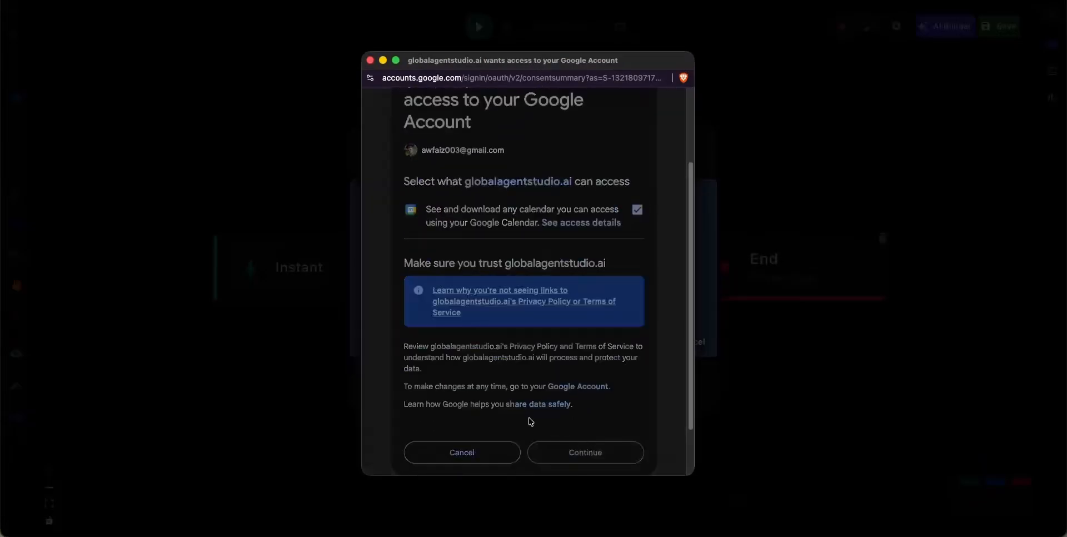
Use the connected Calendar account for Calender Get Today Events, link its node to the Google Calendar agent and save the flow.
left_click(469, 314)
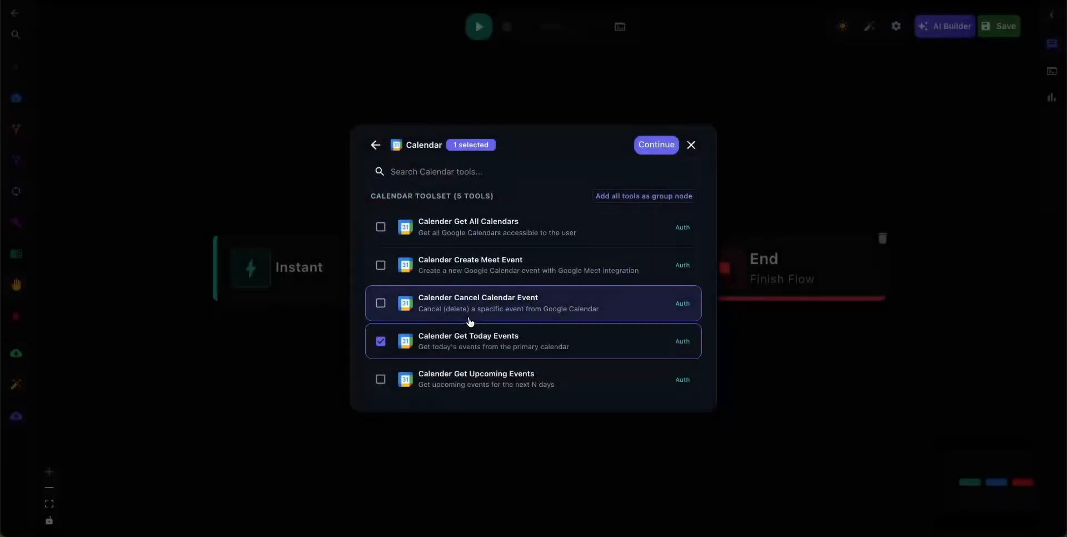
left_click(655, 144)
left_click_drag(561, 425, 522, 388)
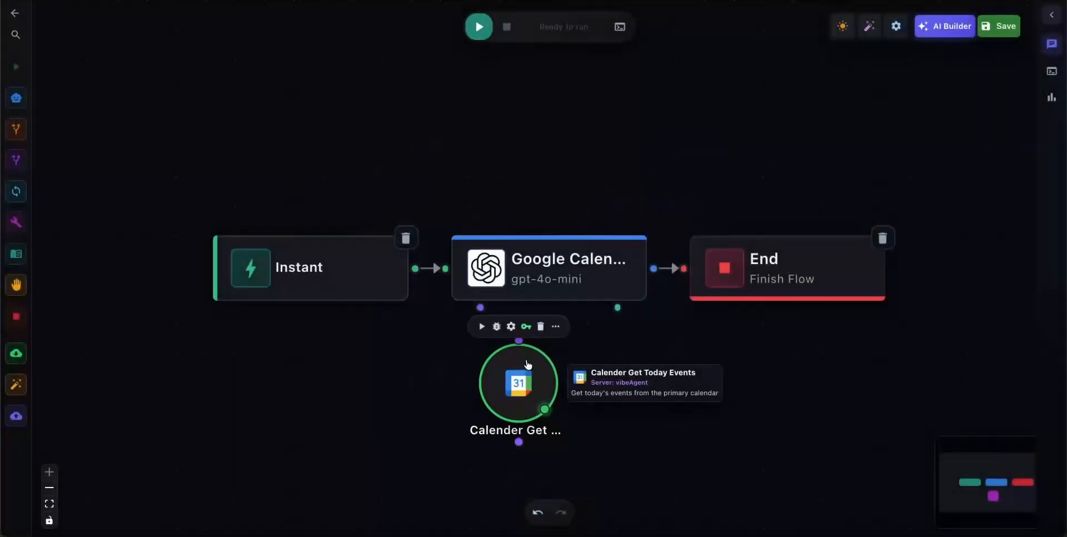
left_click(992, 33)
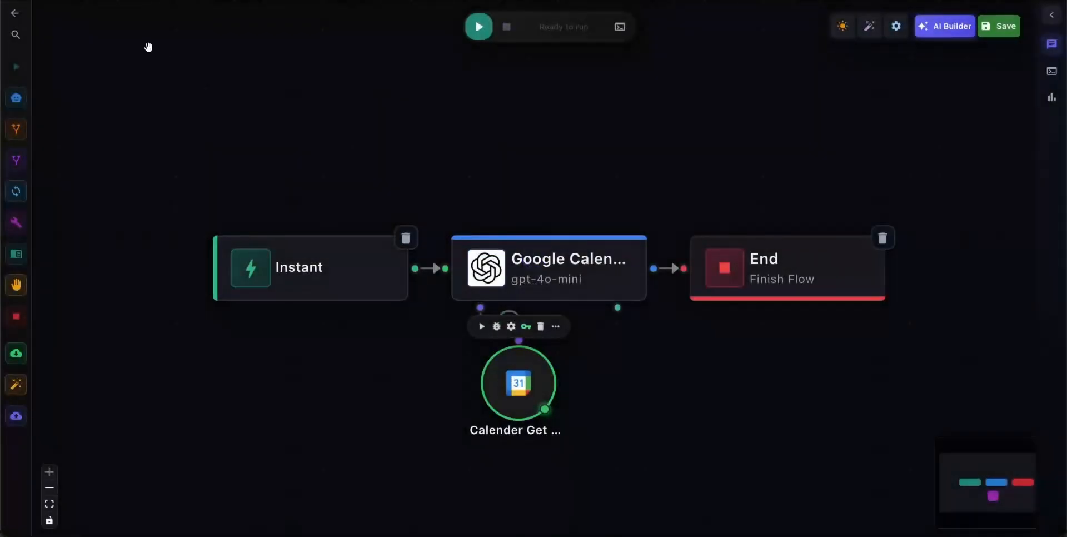
Leave the flow and delete the Gmail credential from the managed credentials.
left_click(20, 18)
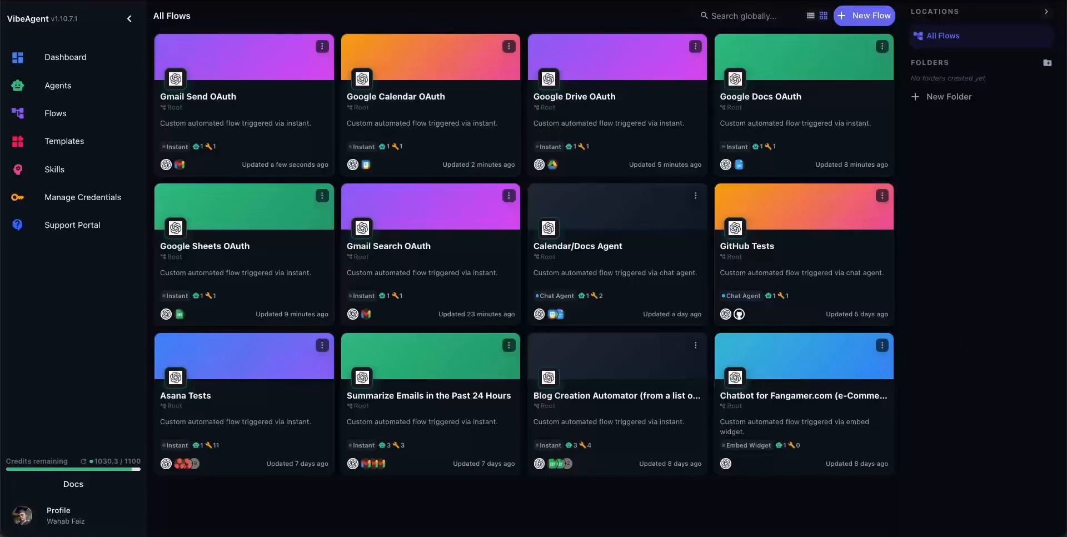
left_click(46, 202)
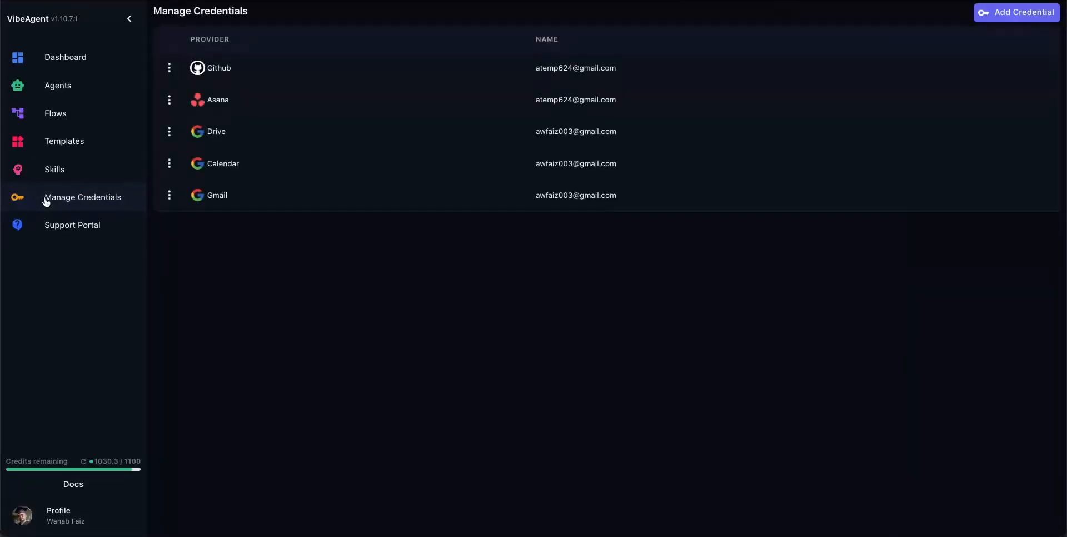
left_click(170, 194)
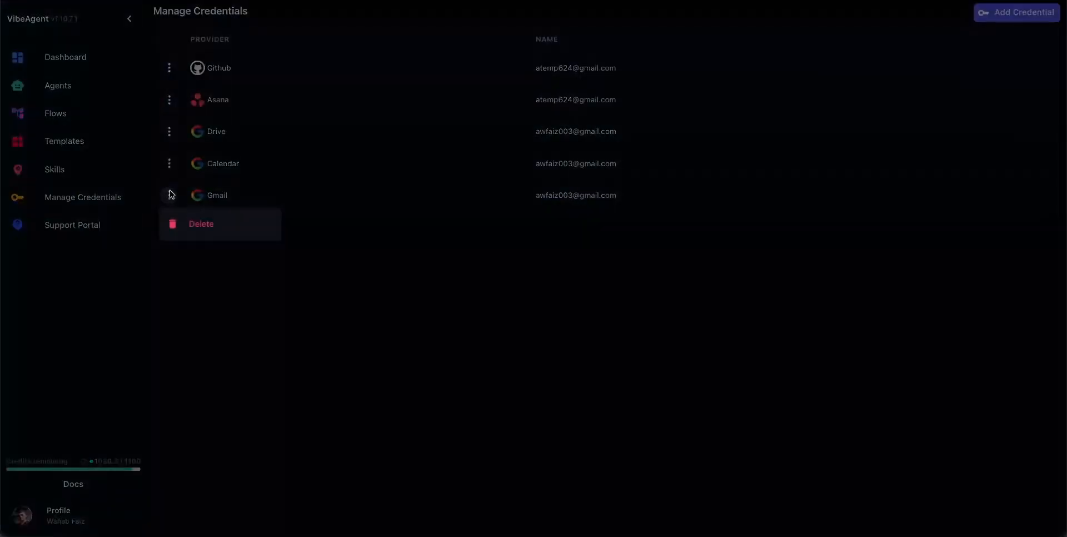
left_click(189, 224)
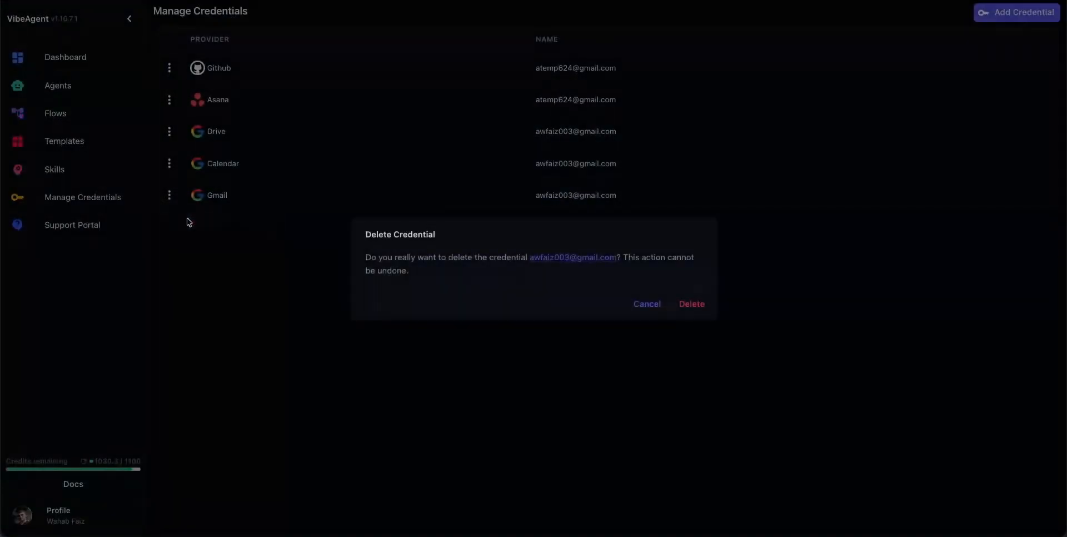
left_click(698, 304)
Open the Gmail Send OAuth flow and check the authentication status of its Gmail Send Email tool.
left_click(102, 116)
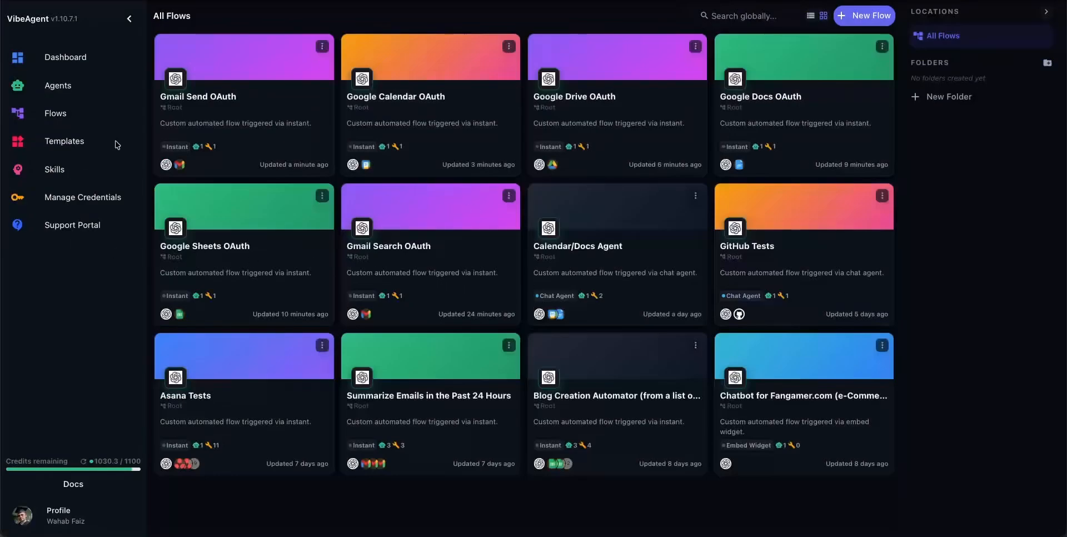
left_click(267, 120)
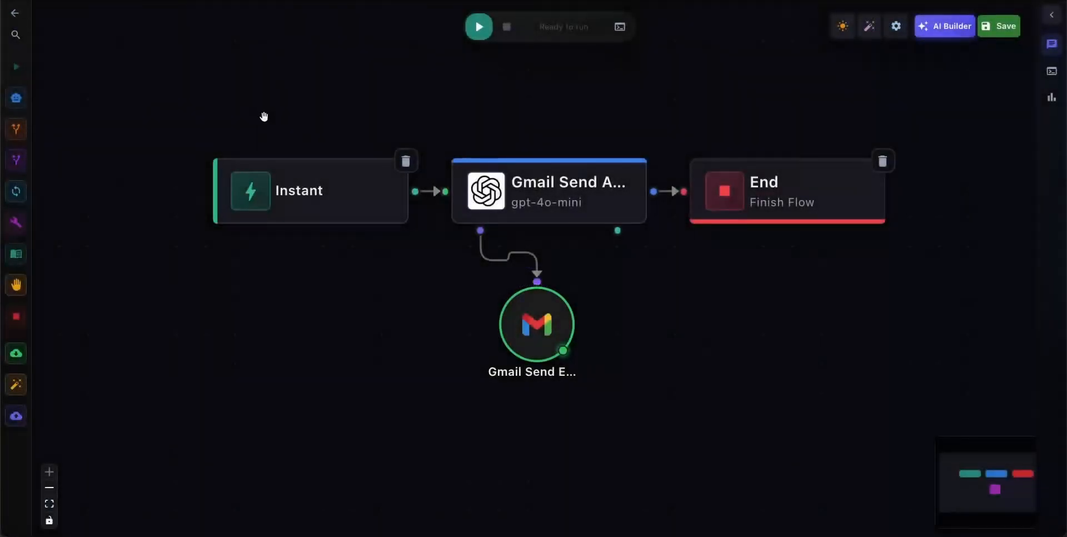
mouse_move(524, 312)
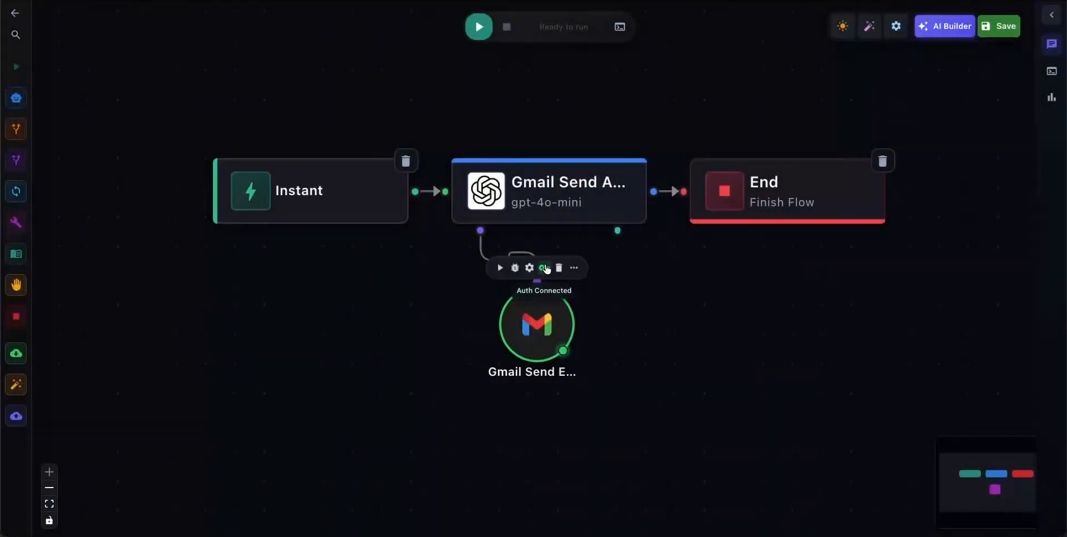
left_click(544, 268)
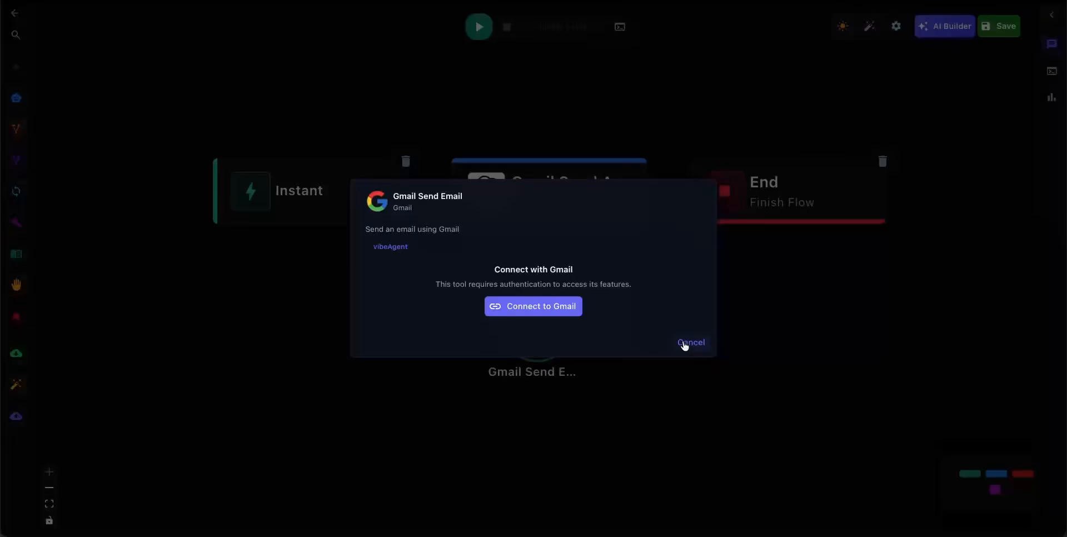
Start reconnecting Gmail Send Email with the existing Google account, continuing past the unverified-app warning to review the permission Global Agent Studio requests.
left_click(538, 311)
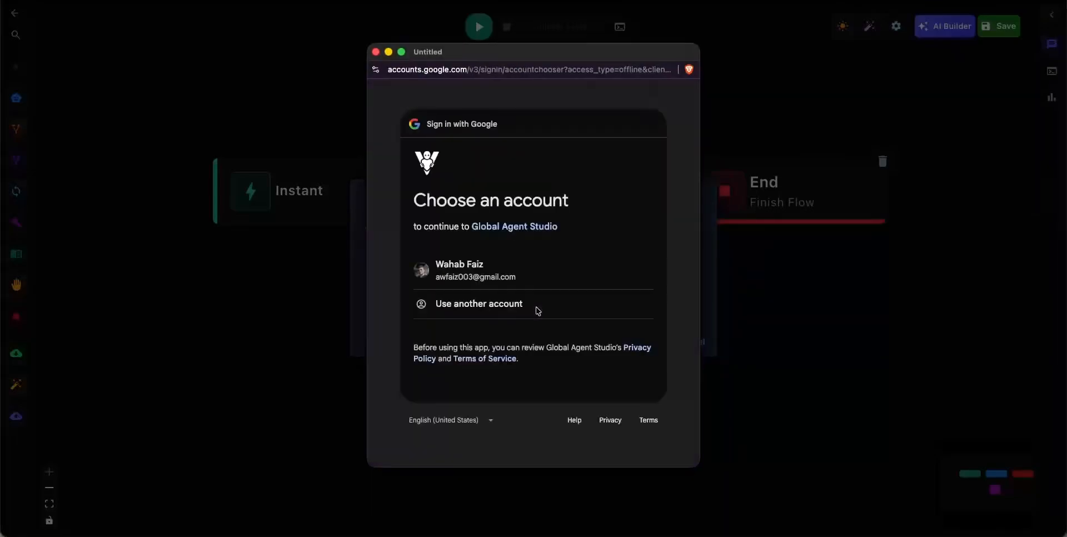
left_click(473, 278)
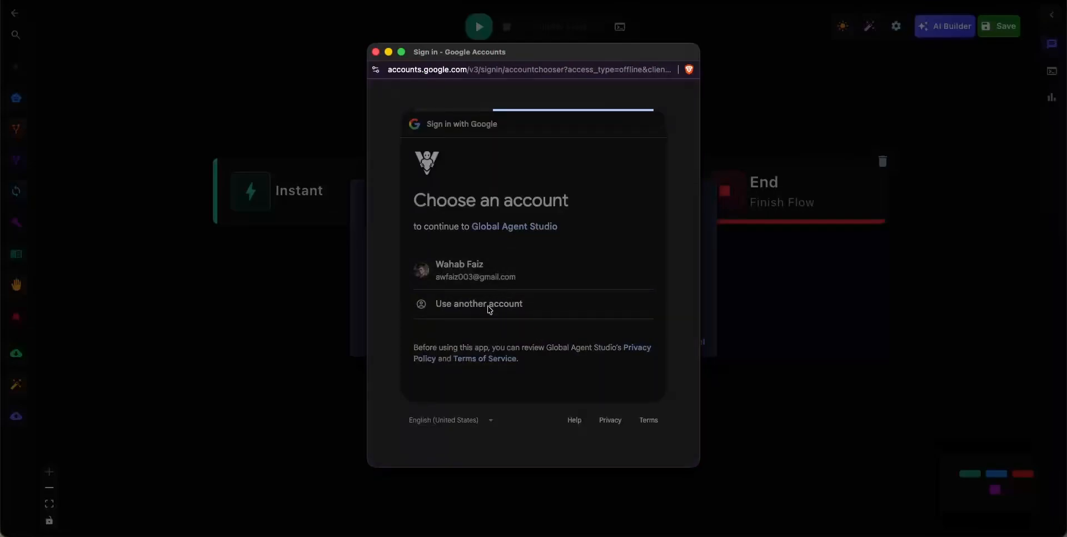
left_click(400, 270)
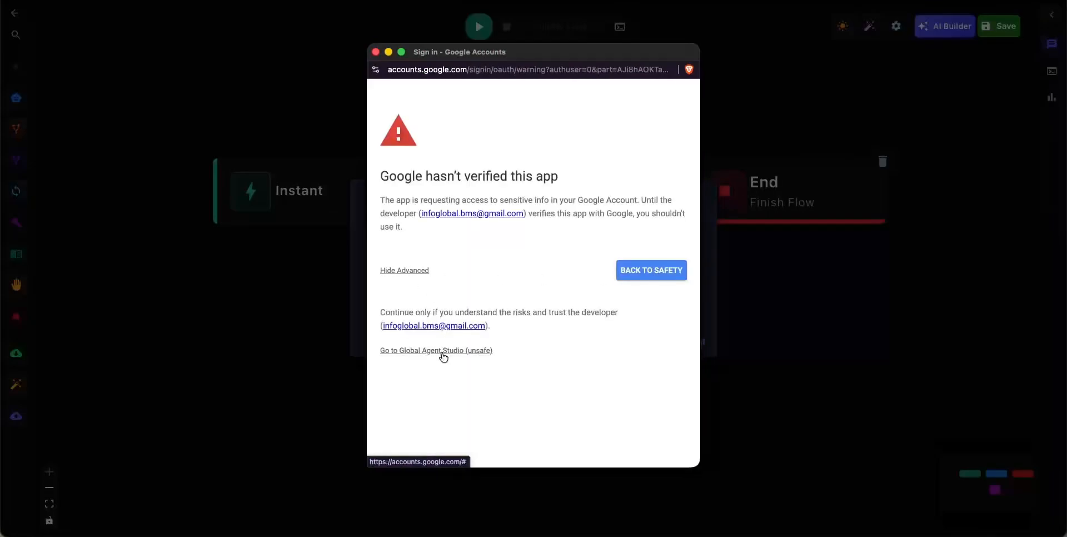
left_click(443, 354)
scroll(560, 352, "down", 3)
left_click(591, 376)
scroll(591, 376, "down", 2)
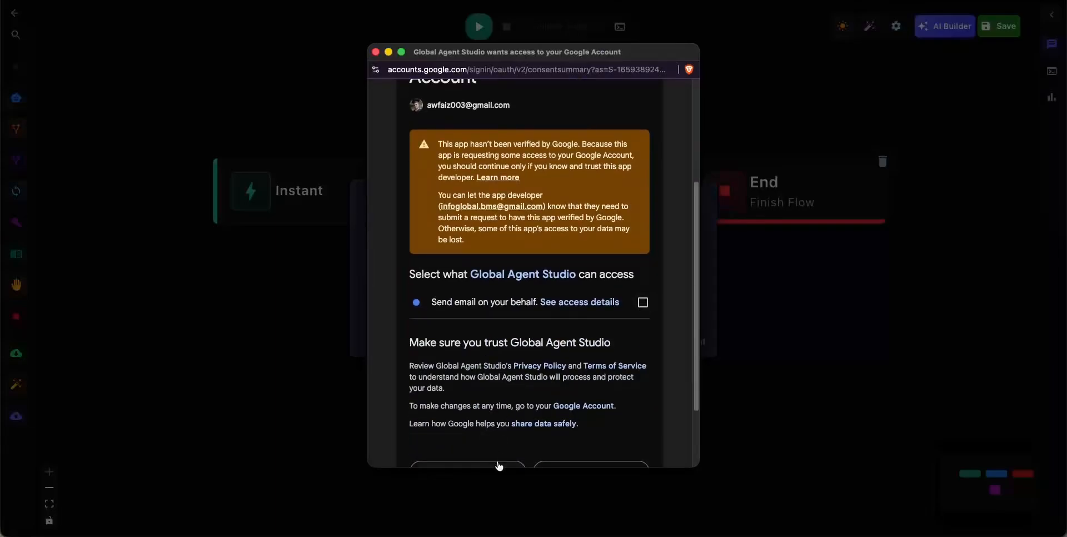
Close the Google consent window without granting access, cancel the Gmail connection and return to the list of flows.
left_click(375, 52)
left_click(690, 342)
mouse_move(19, 19)
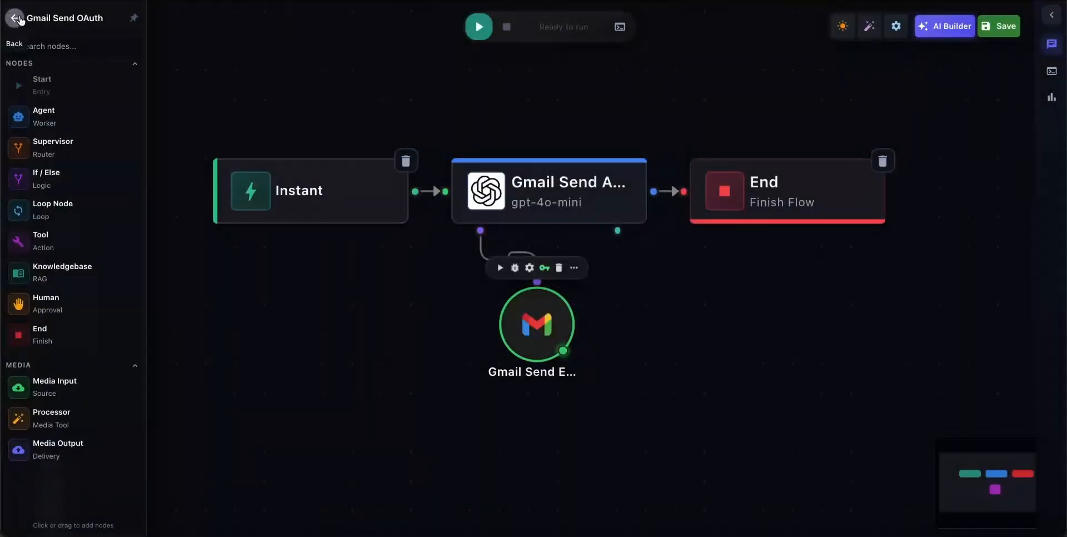
left_click(21, 20)
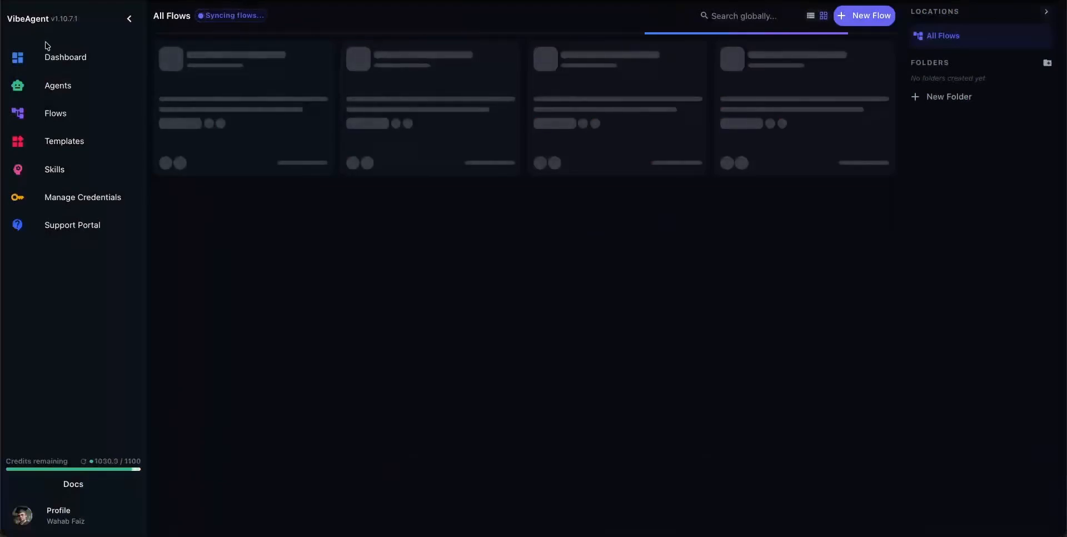